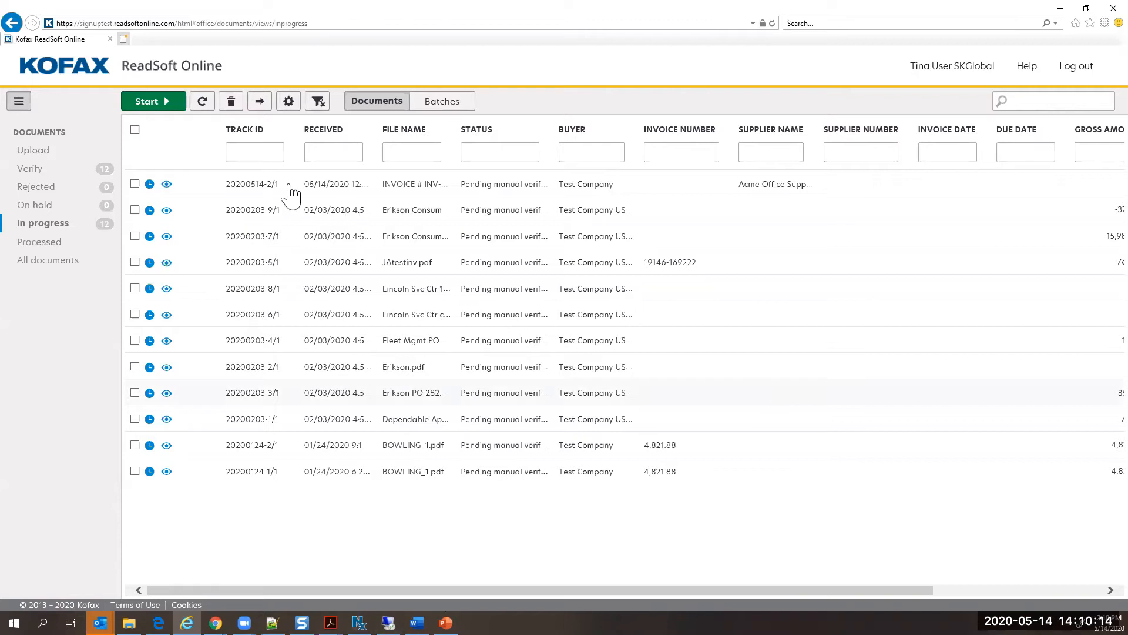
# Step: Start verifying the pending documents and check the Acme Office Supplies supplier record without saving changes
pyautogui.click(176, 107)
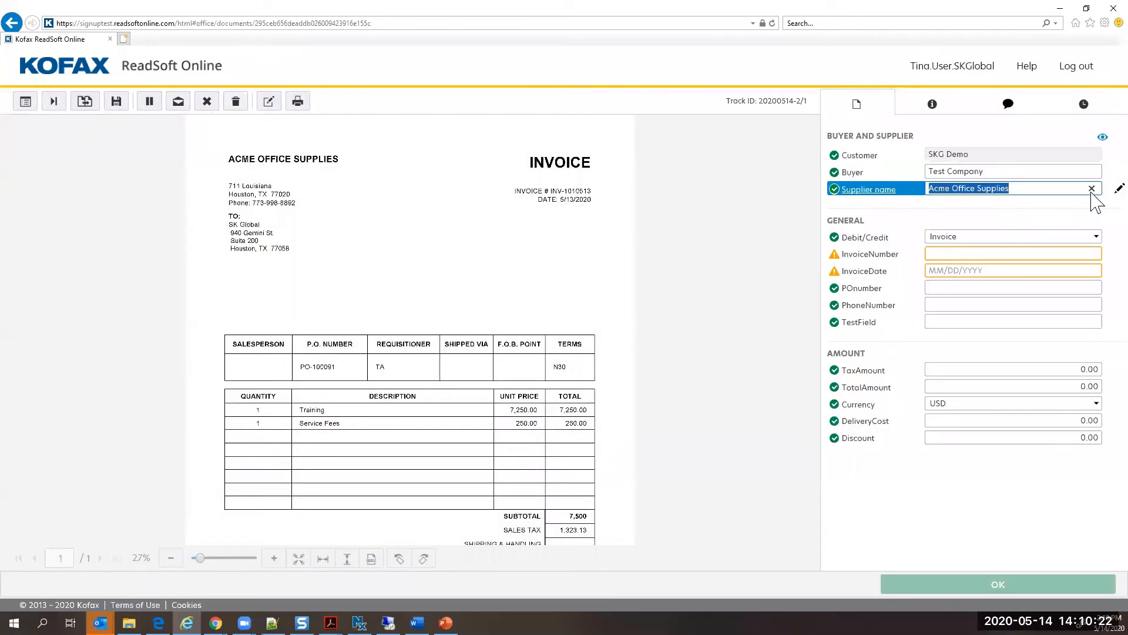
pyautogui.click(1119, 189)
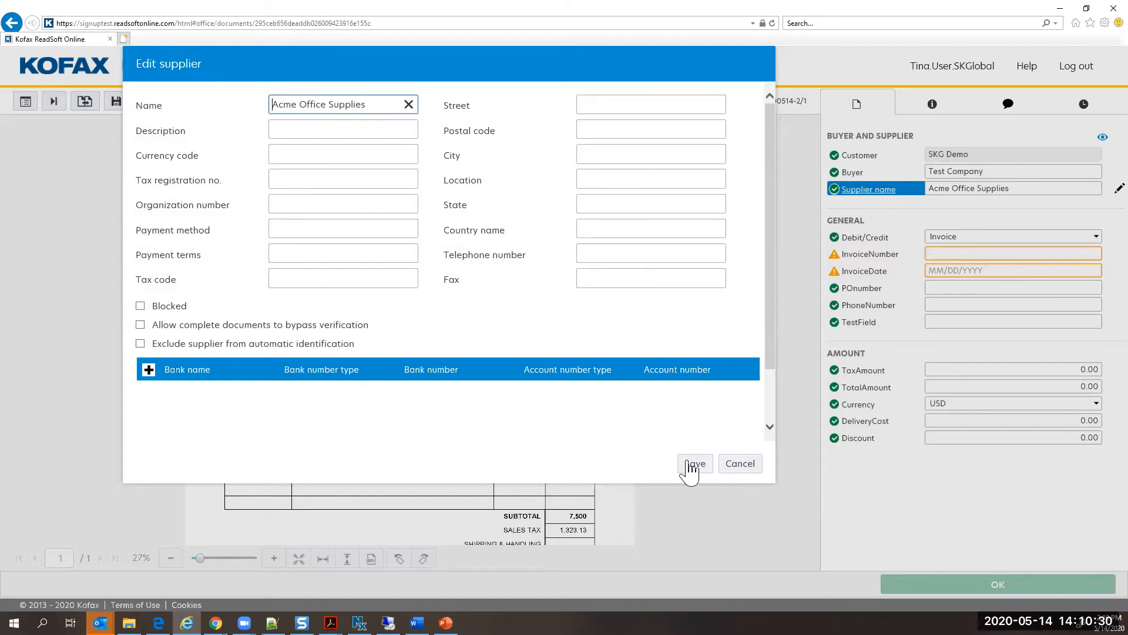
pyautogui.click(733, 469)
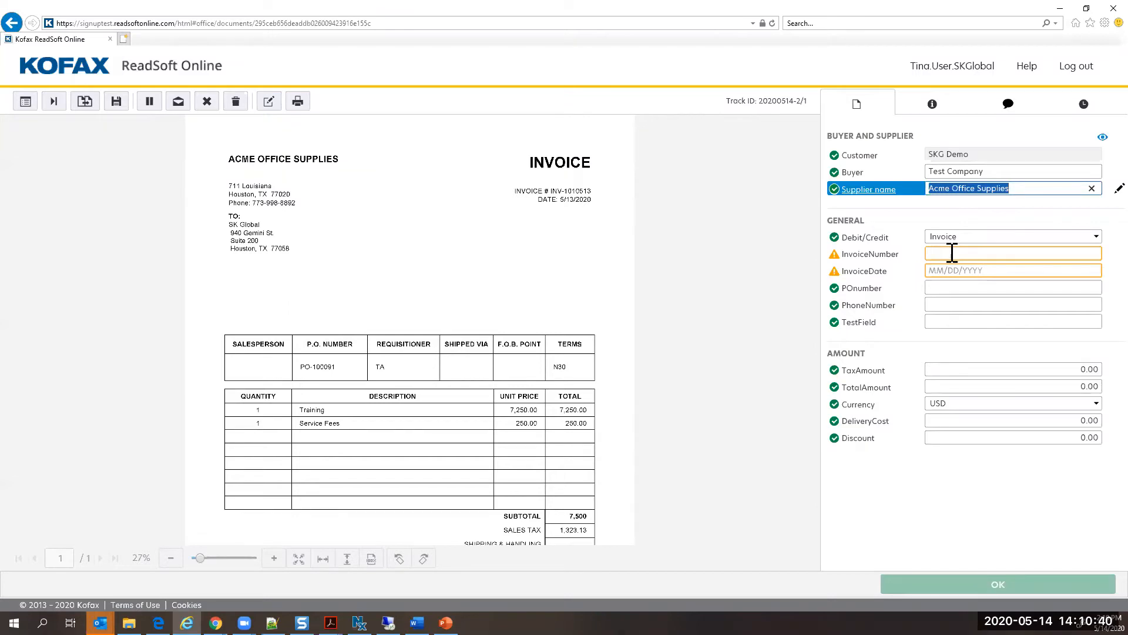
# Step: Capture the invoice number INV-1010513 and the invoice date 05/13/2020 from the Acme Office Supplies invoice image
pyautogui.click(952, 253)
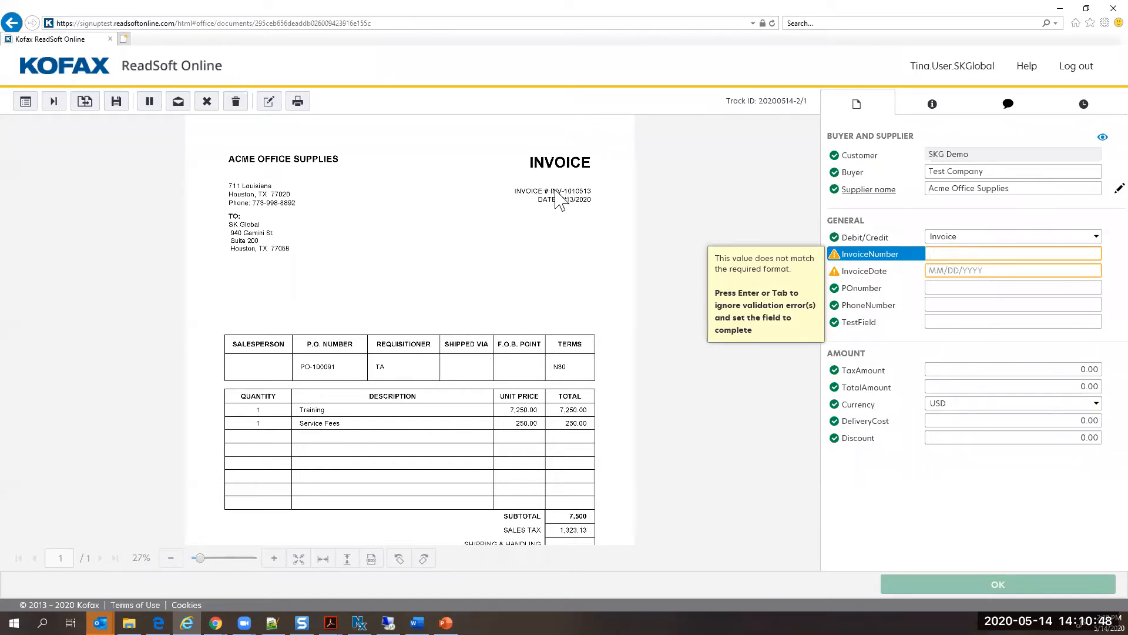
pyautogui.moveTo(551, 187); pyautogui.dragTo(590, 196)
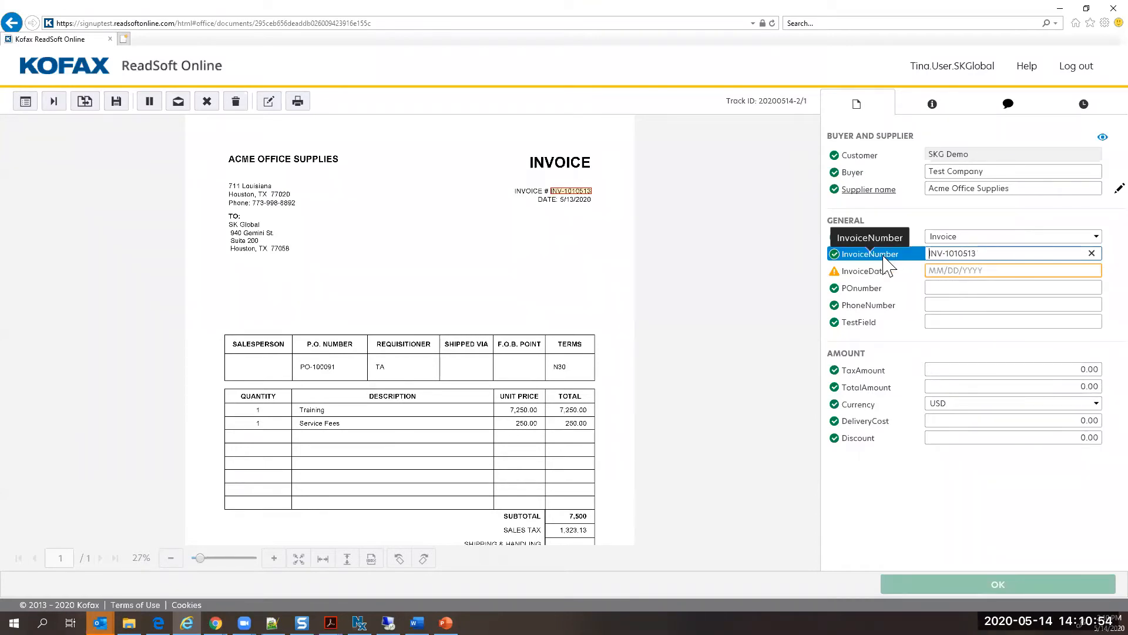
pyautogui.press('Tab')
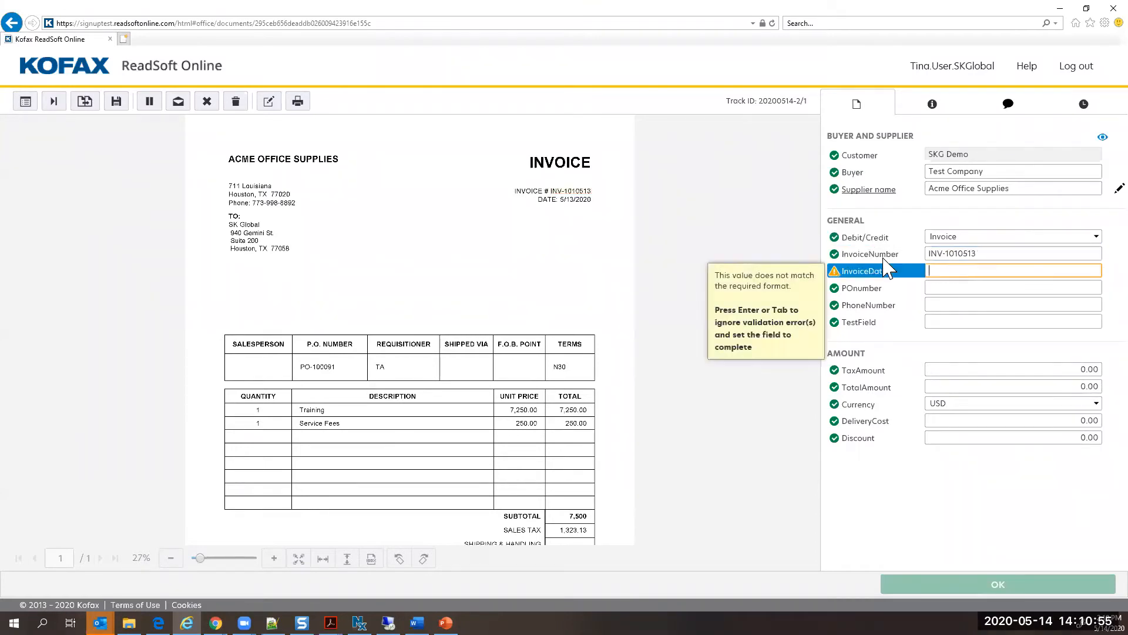
pyautogui.click(568, 200)
# Step: Capture the purchase order number, the supplier's phone number and the requisitioner TA from the invoice image into POnumber, PhoneNumber and TestField
pyautogui.click(1015, 286)
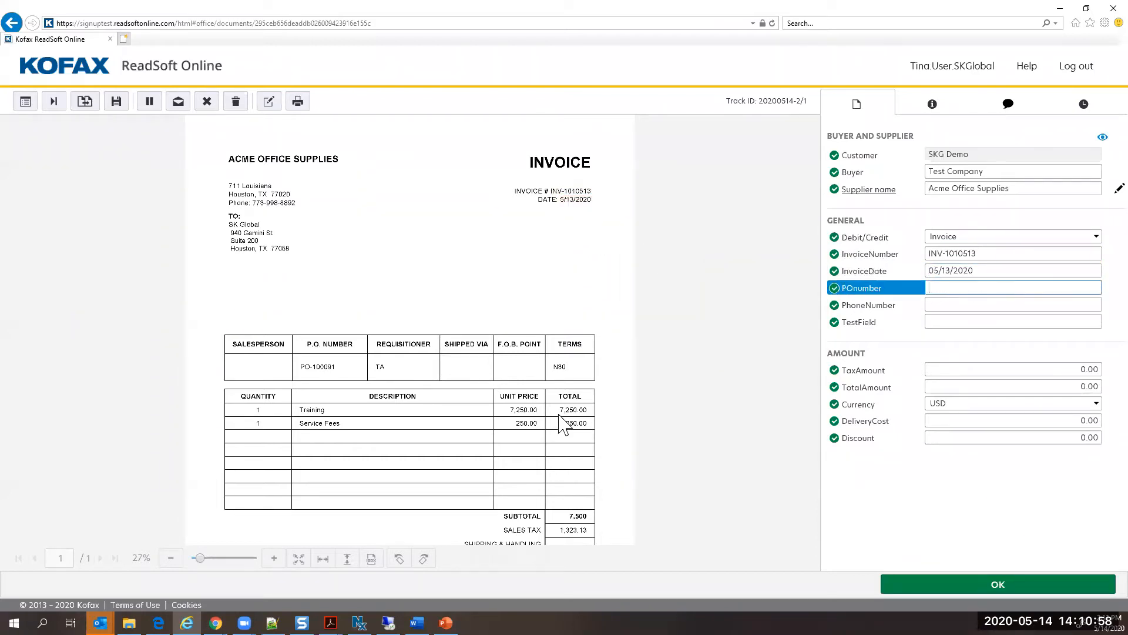
pyautogui.click(307, 367)
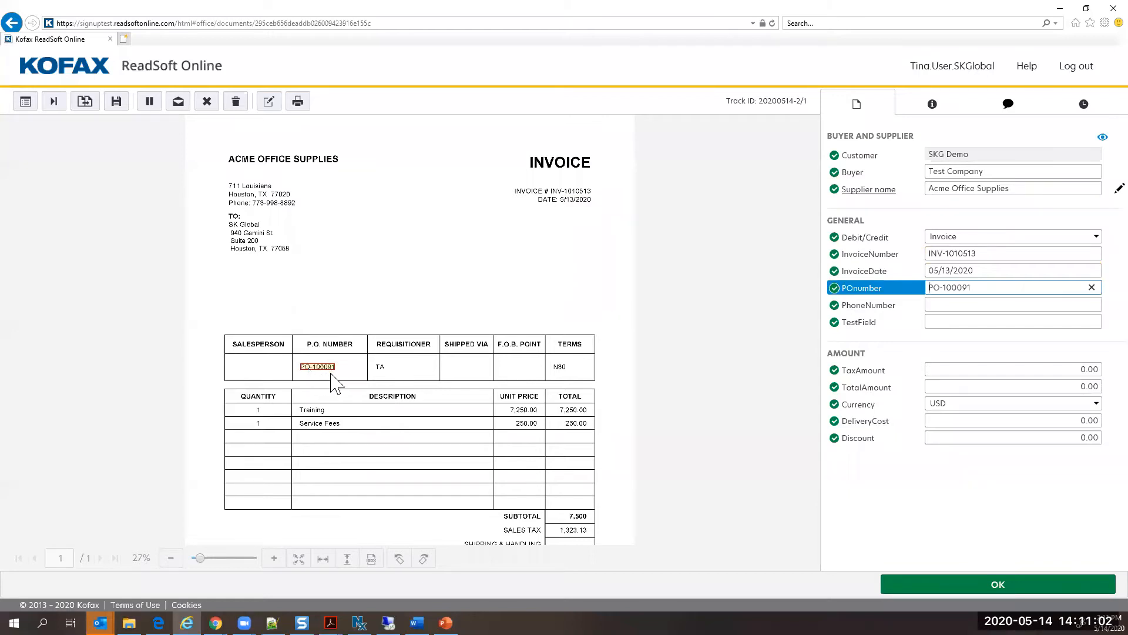
pyautogui.click(1008, 304)
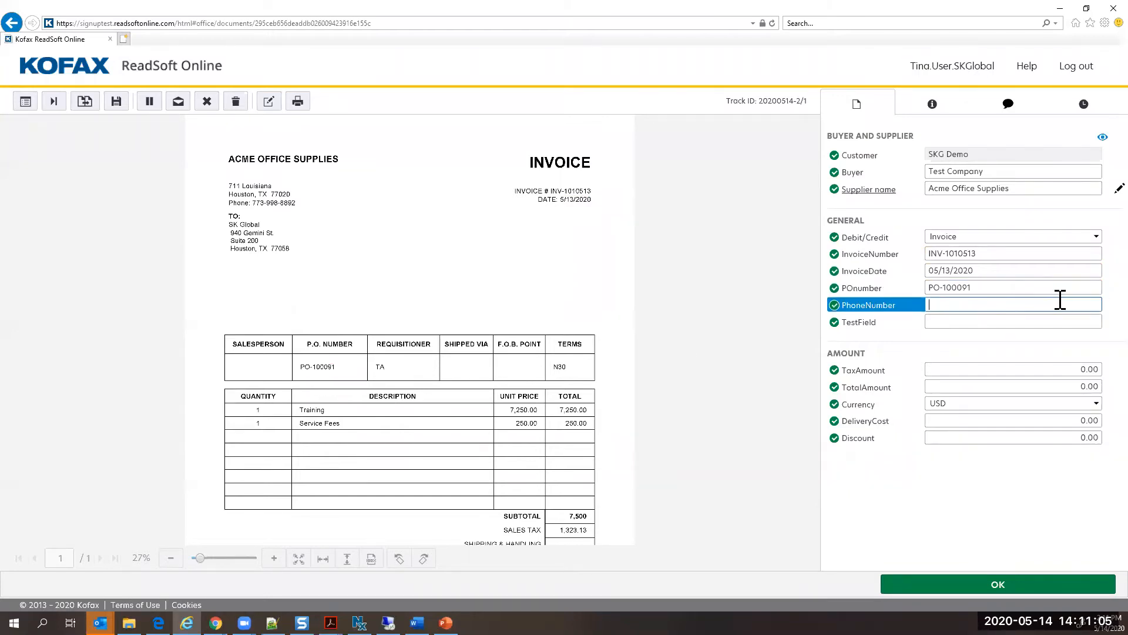
pyautogui.click(273, 202)
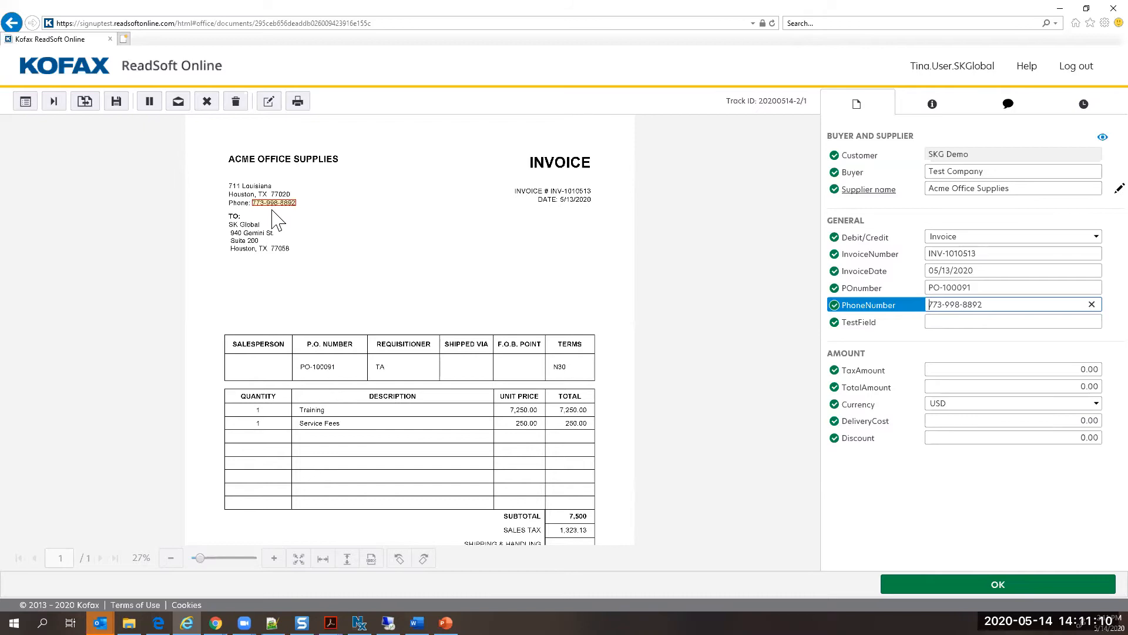
pyautogui.press('Tab')
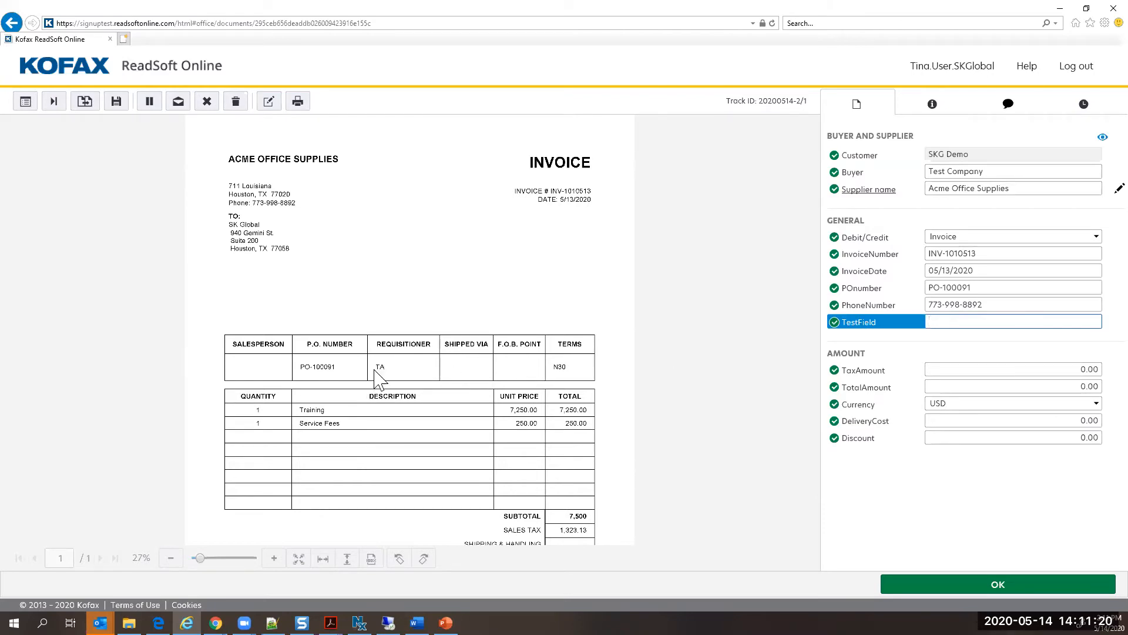
pyautogui.moveTo(375, 361); pyautogui.dragTo(388, 375)
# Step: Capture the sales tax 1,323.13 as TaxAmount and the total due 8,823.13 as TotalAmount from the invoice image
pyautogui.press('Tab')
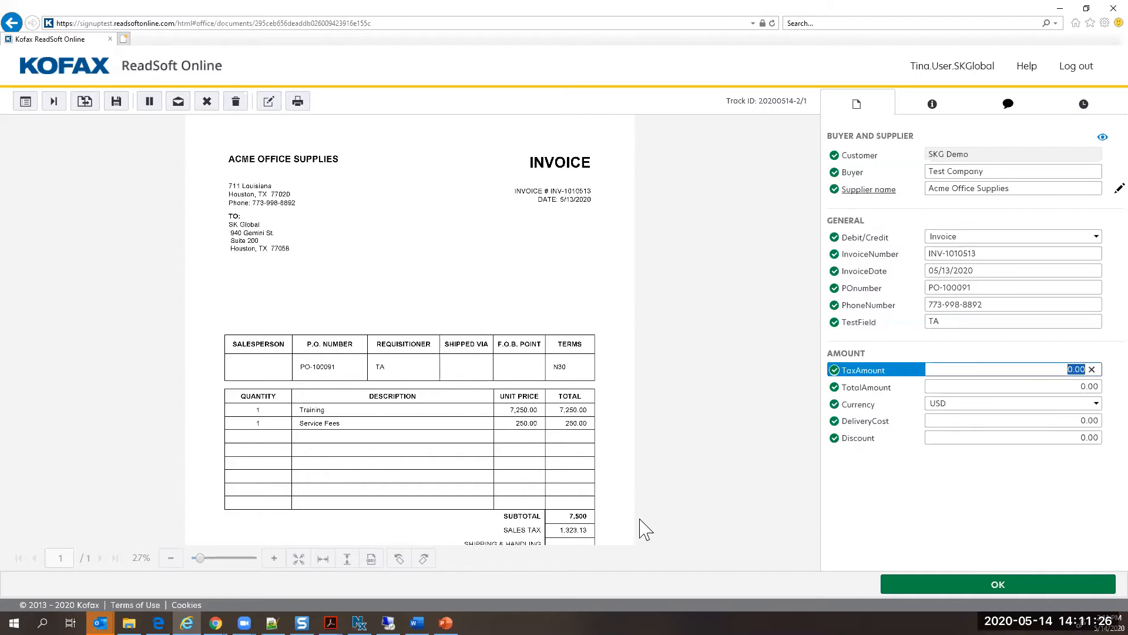
pyautogui.click(559, 529)
pyautogui.moveTo(556, 518); pyautogui.dragTo(594, 529)
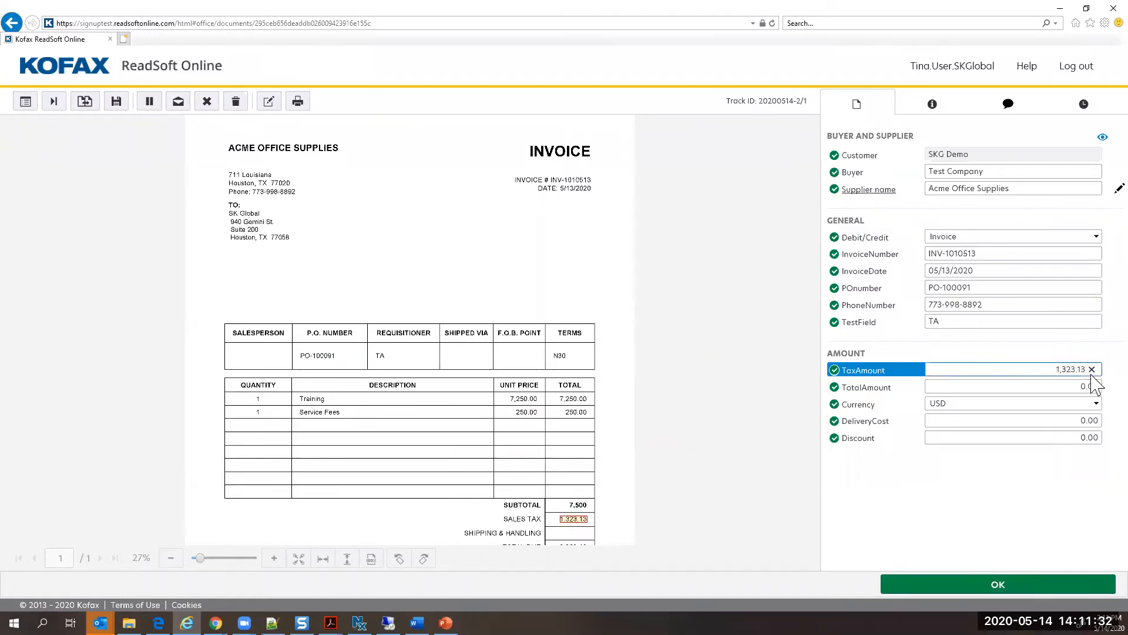
pyautogui.press('Tab')
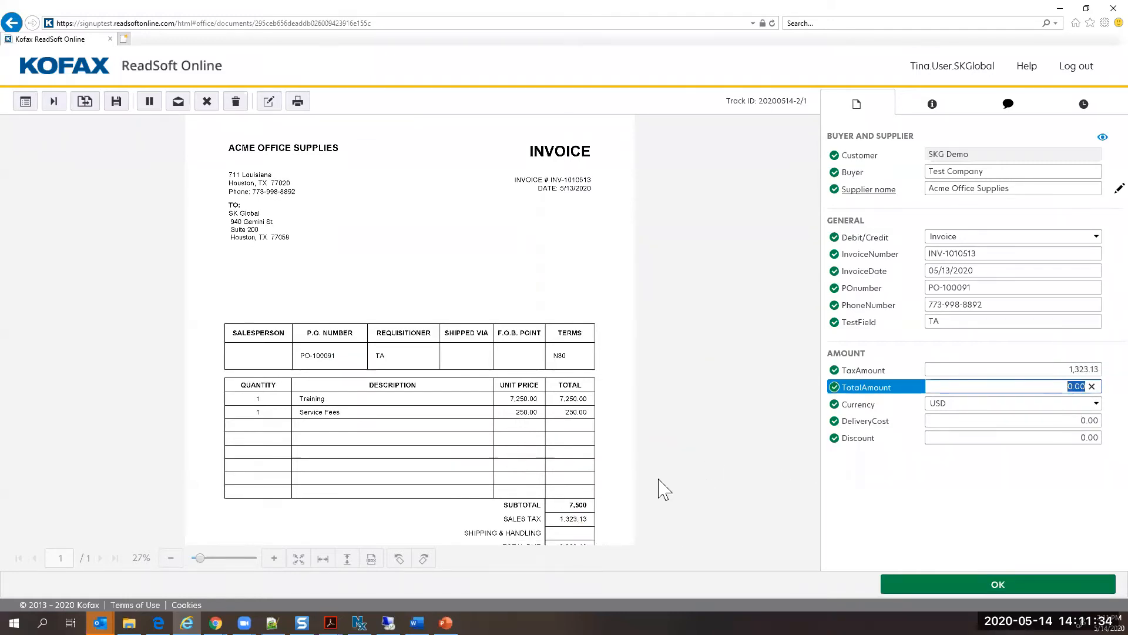
pyautogui.scroll(-1, 576, 509)
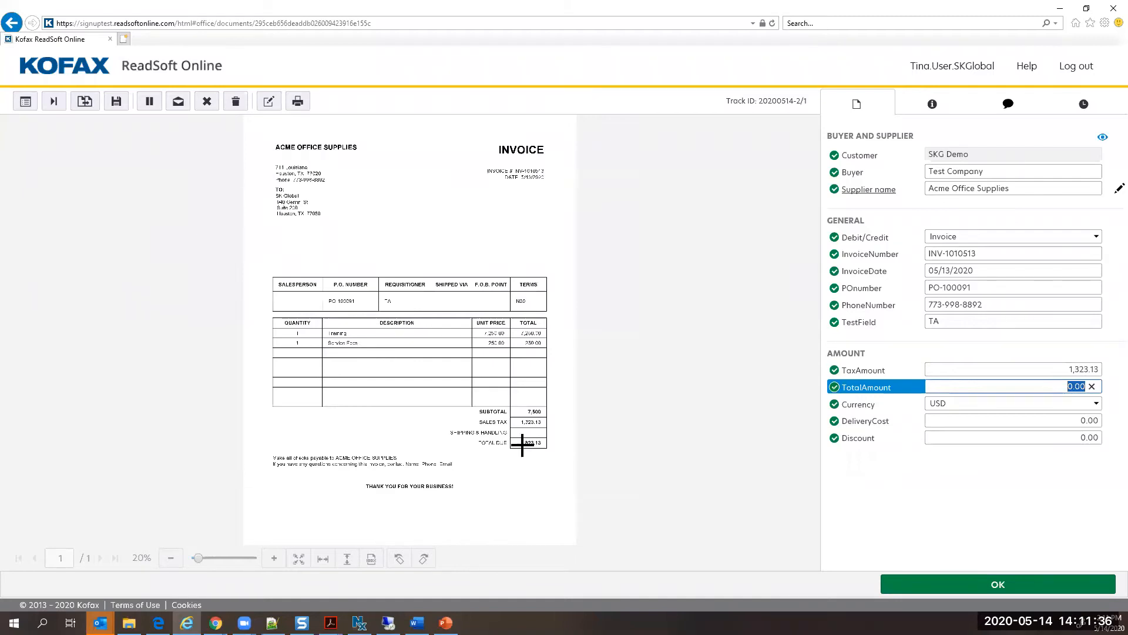
pyautogui.click(537, 445)
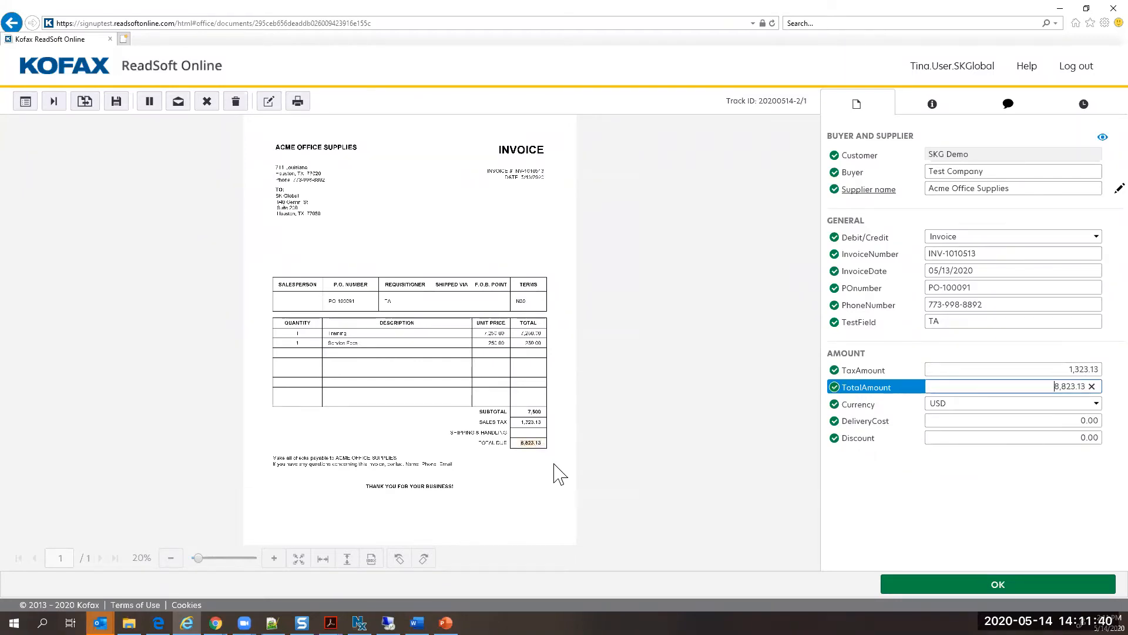
# Step: Keep the currency and delivery cost as they are and approve the verified invoice
pyautogui.press('Tab')
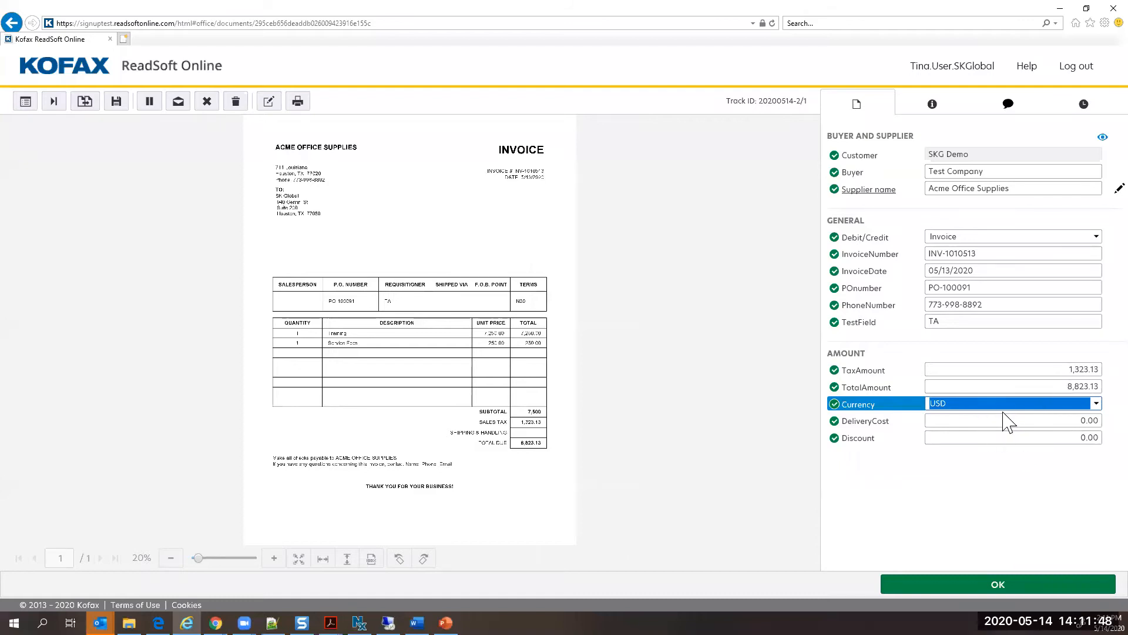
pyautogui.press('Tab')
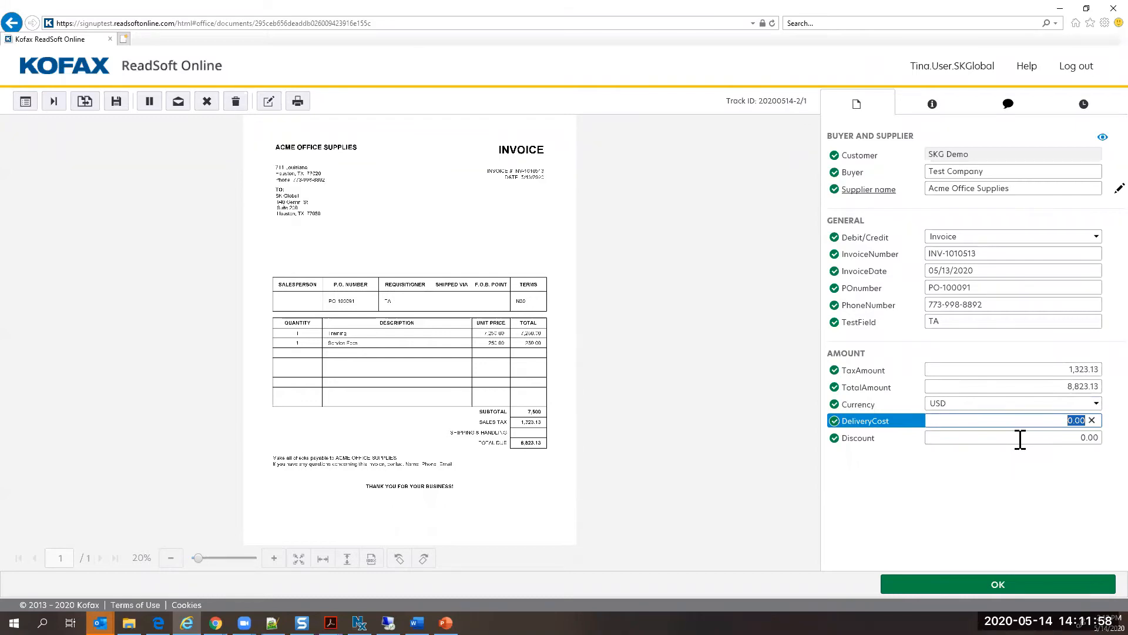
pyautogui.click(1027, 588)
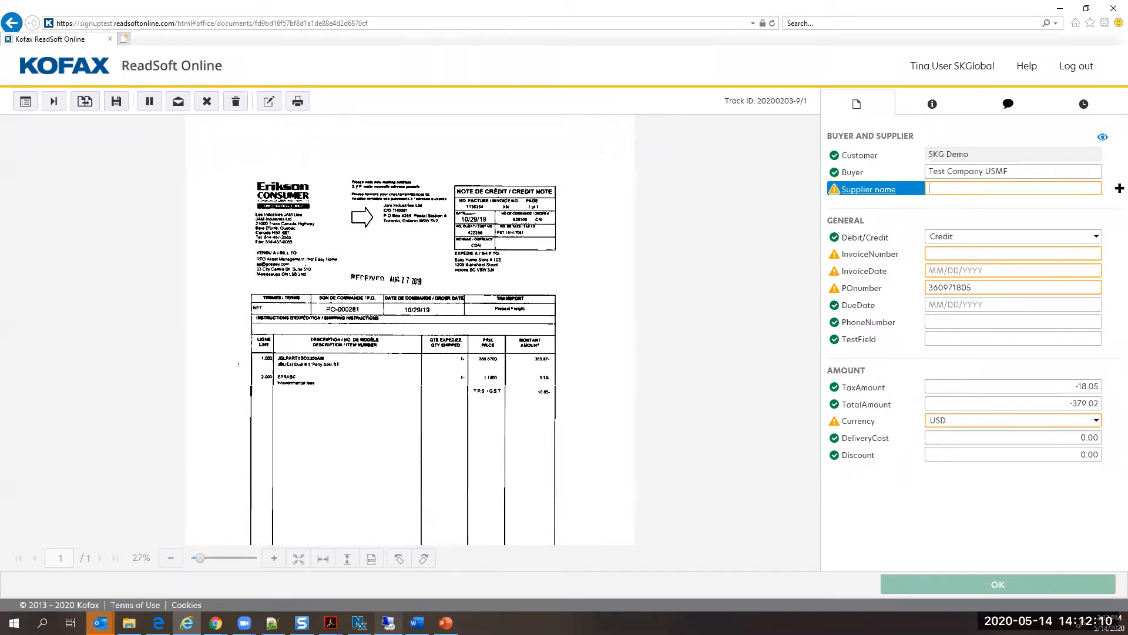
# Step: Switch to the Dynamics Finance and Operations remote session and close the purchase order and the purchase order list
pyautogui.click(388, 622)
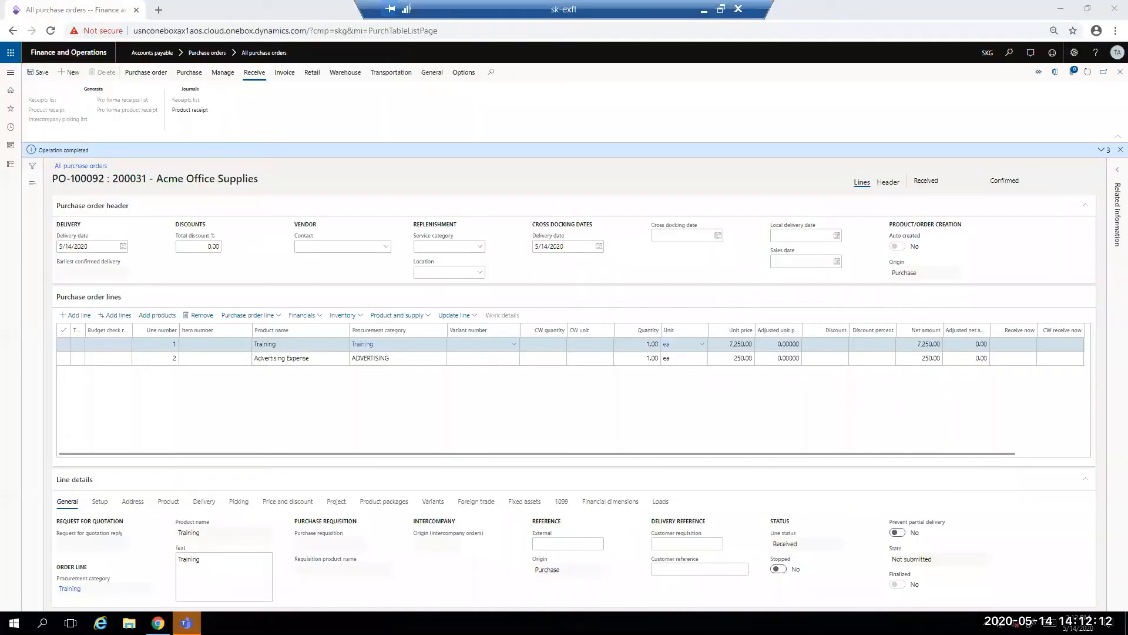
pyautogui.click(1107, 75)
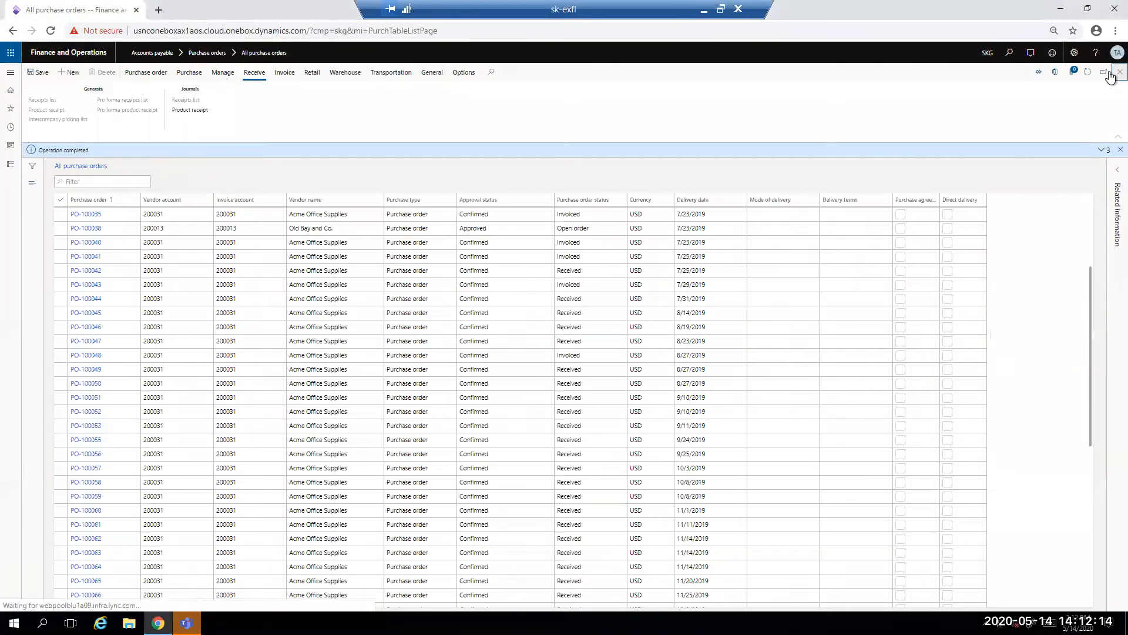
pyautogui.click(1107, 75)
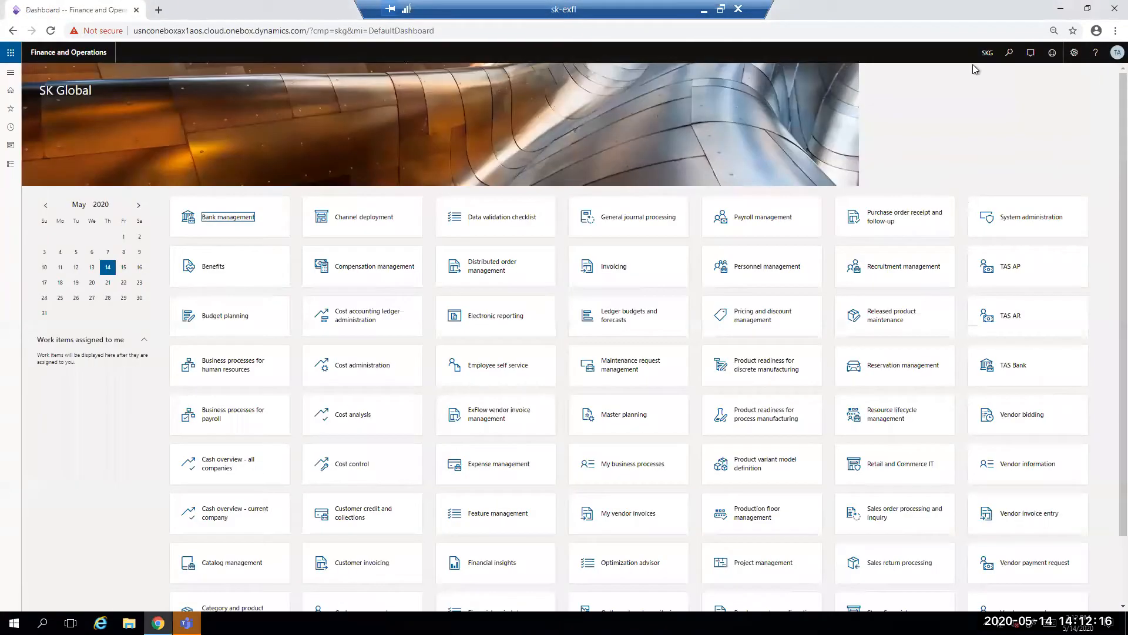
# Step: Open the ExFlow import form for all invoices
pyautogui.click(12, 73)
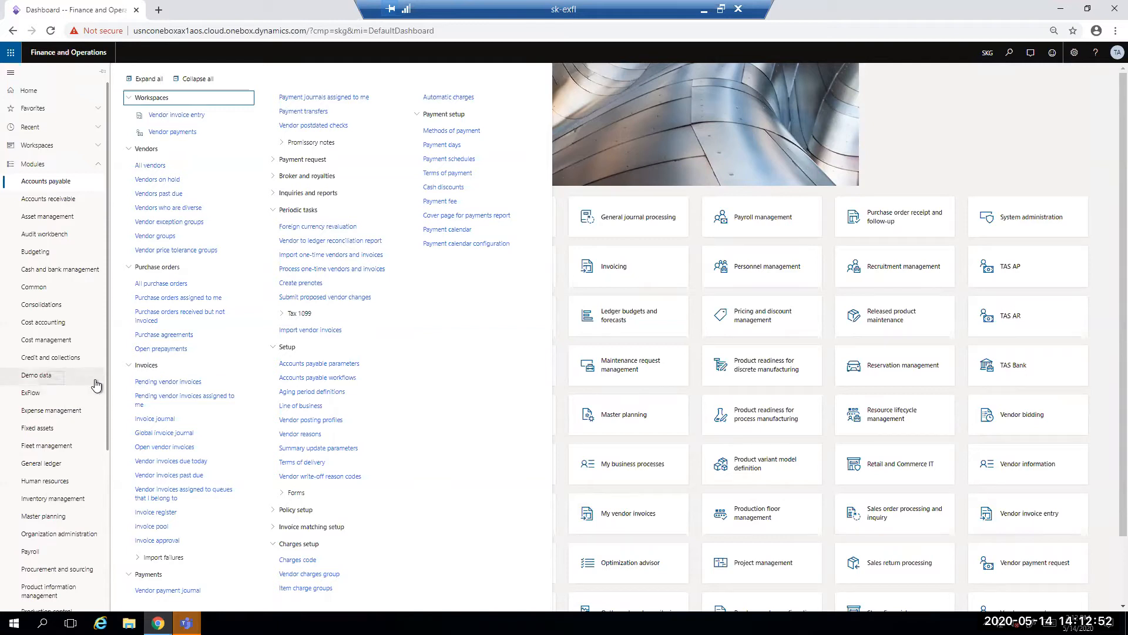
pyautogui.click(50, 396)
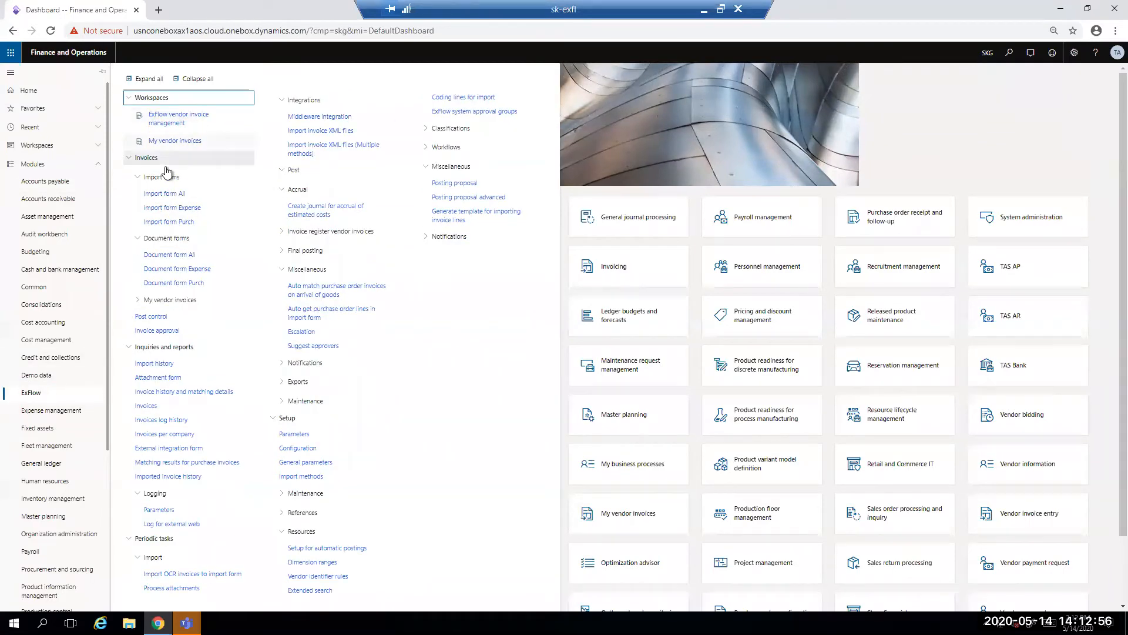
pyautogui.click(172, 197)
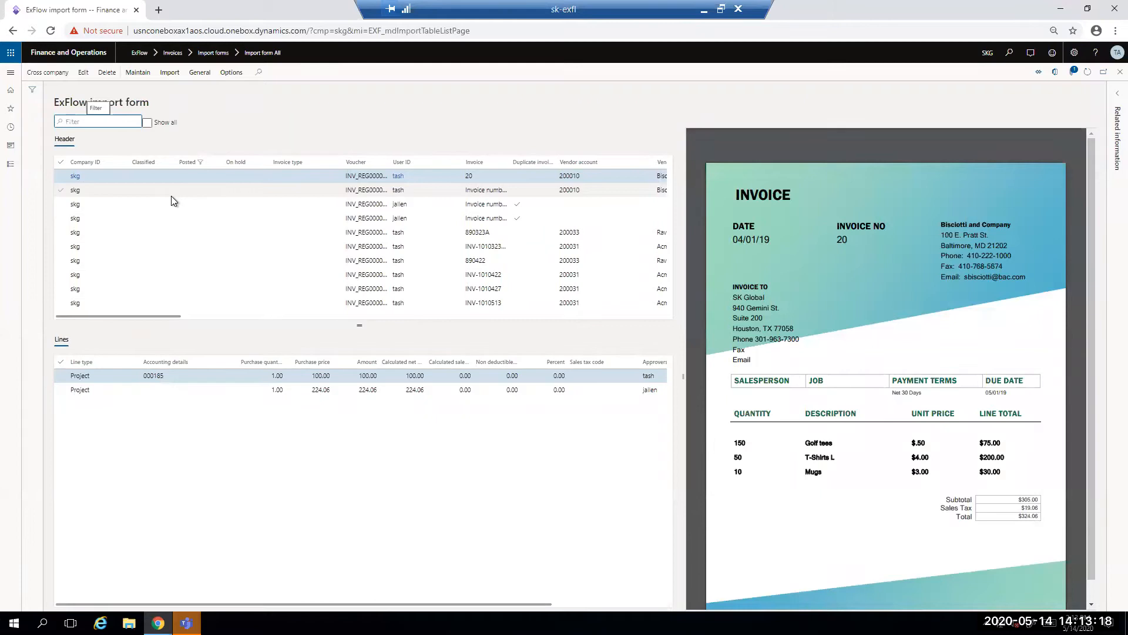
# Step: Select the Acme Office Supplies invoice INV-1010513 in the header list and hide the side-by-side attachment view
pyautogui.hscroll(3, 448, 276)
pyautogui.hscroll(4, 448, 276)
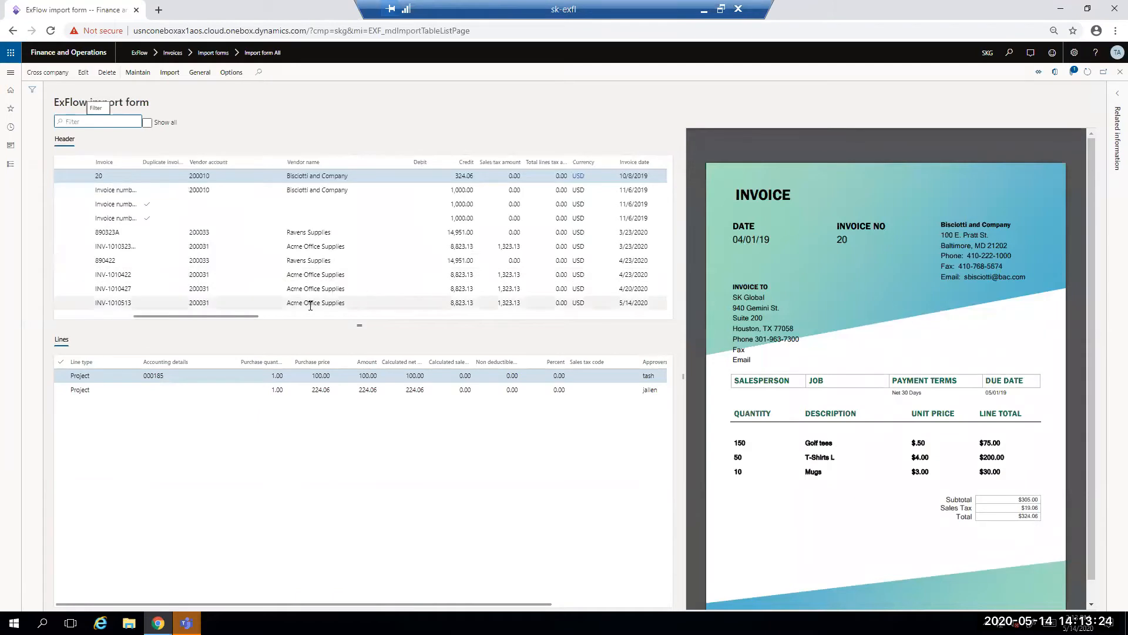
pyautogui.click(363, 307)
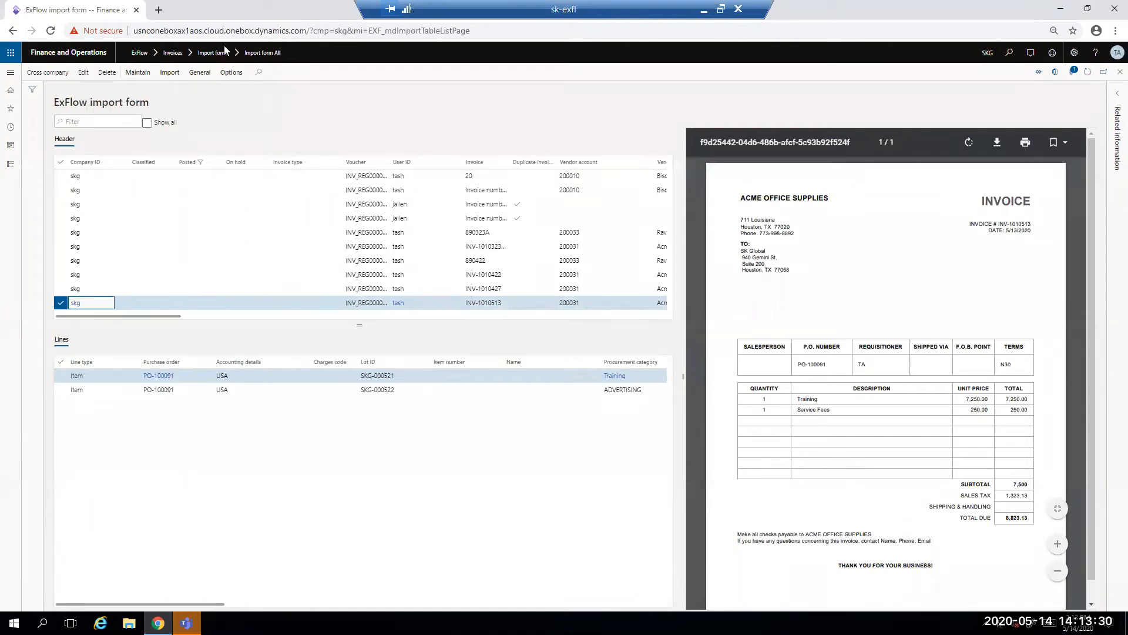
pyautogui.click(200, 73)
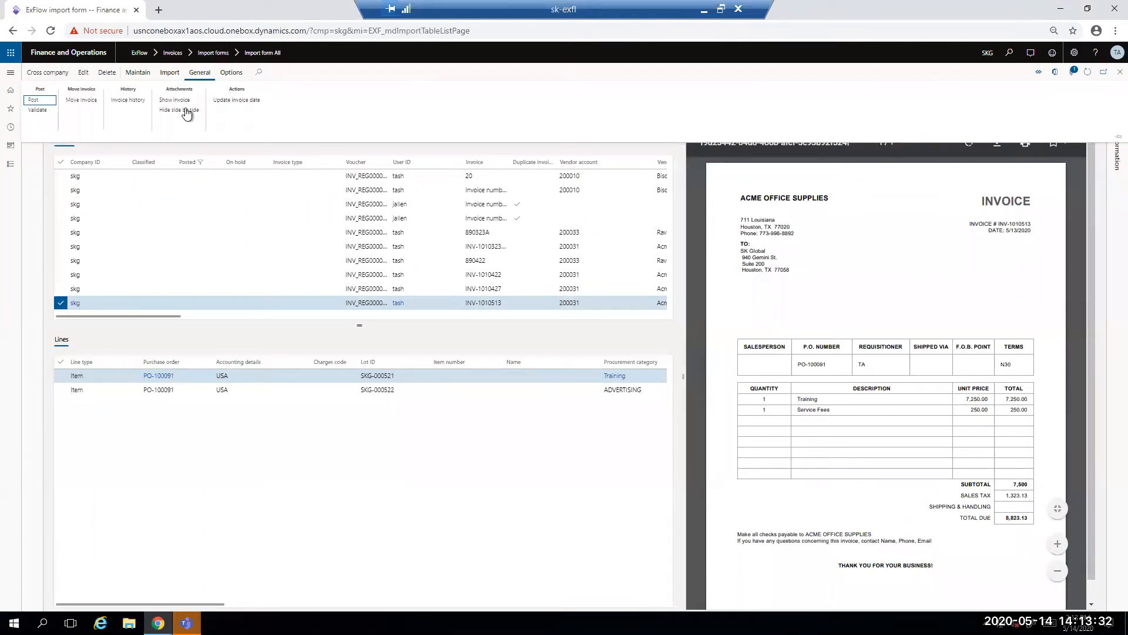
pyautogui.click(204, 75)
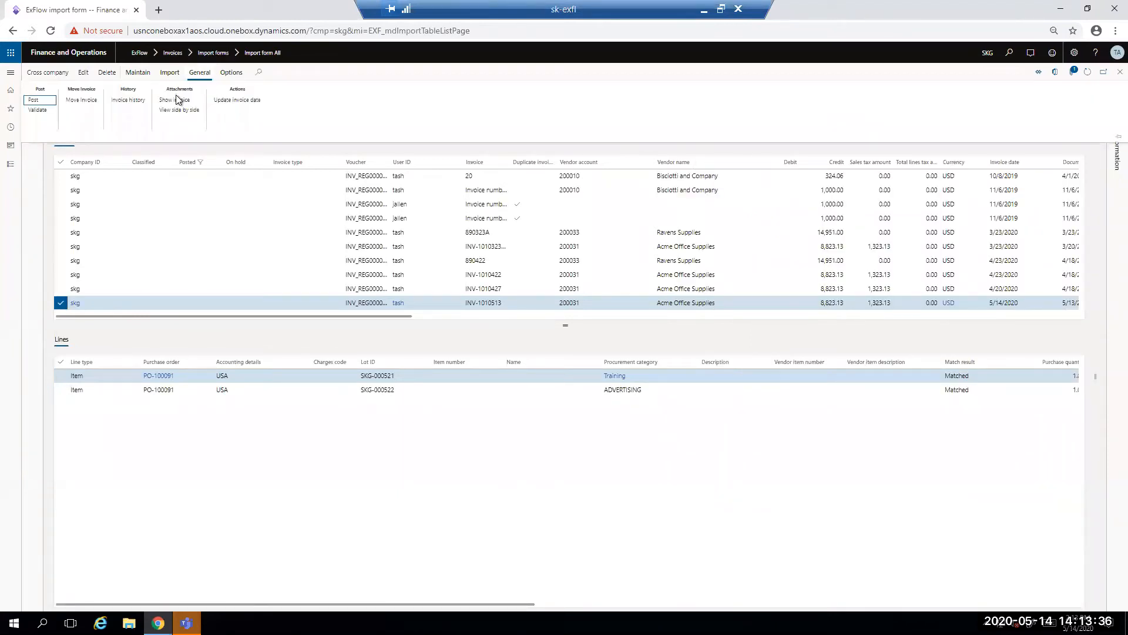
# Step: Show the selected invoice's attachment in its own window and return to the ExFlow import form
pyautogui.click(177, 100)
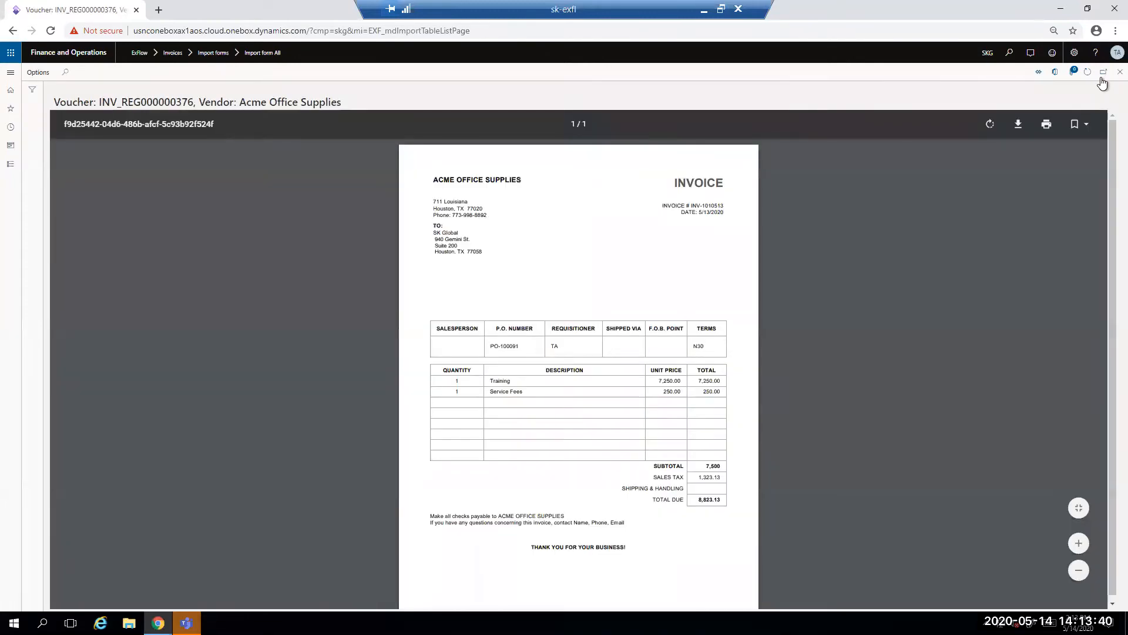
pyautogui.click(1103, 72)
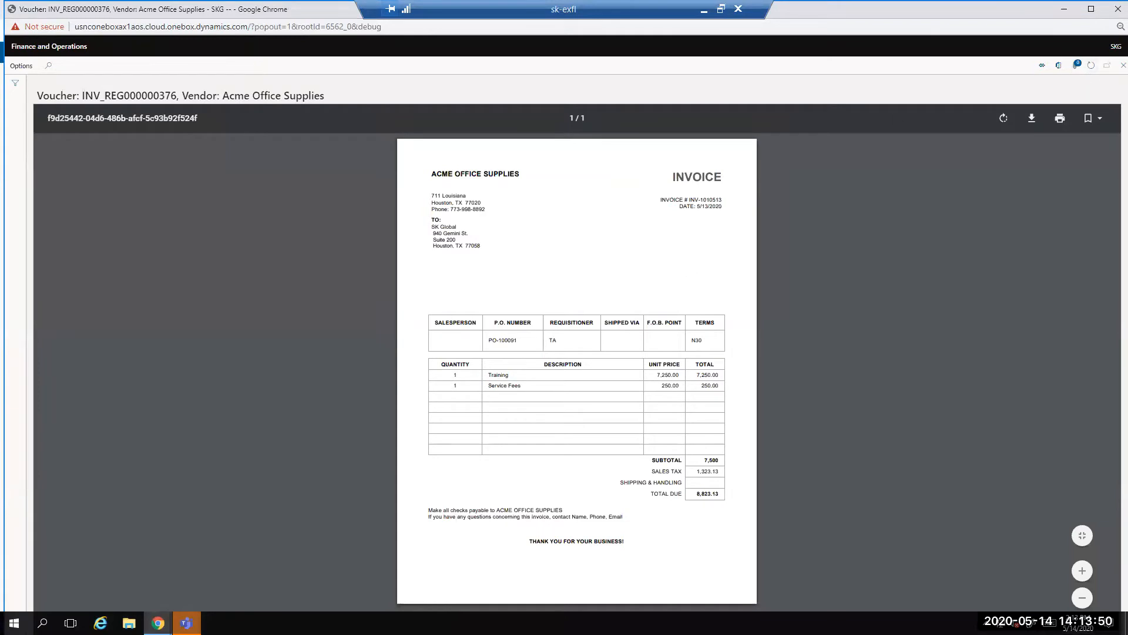
pyautogui.moveTo(158, 622)
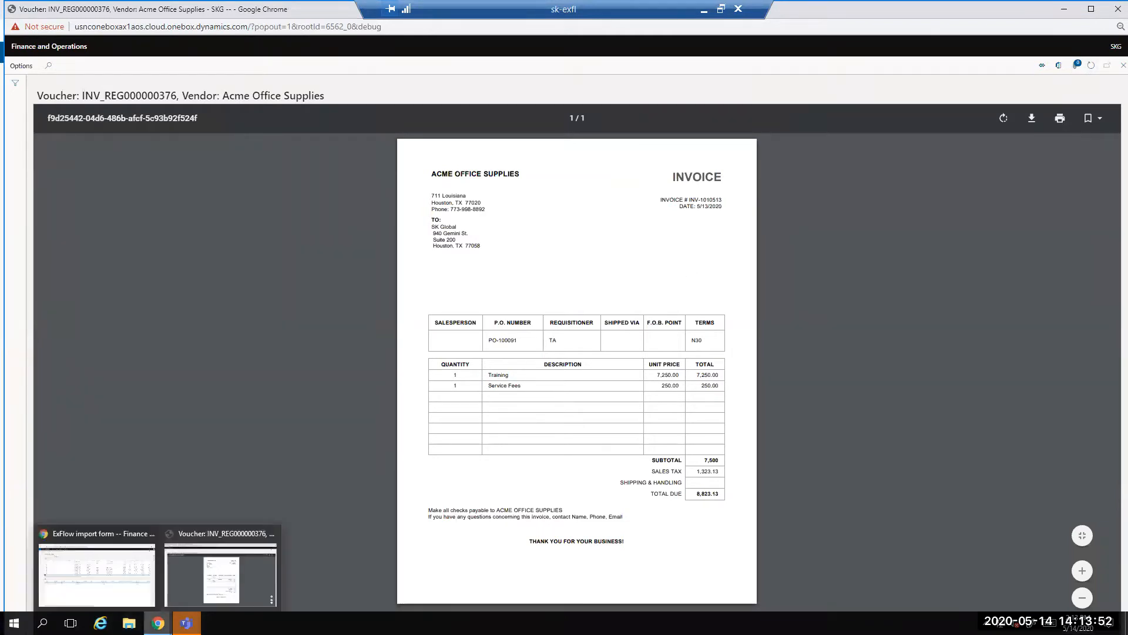
pyautogui.click(129, 590)
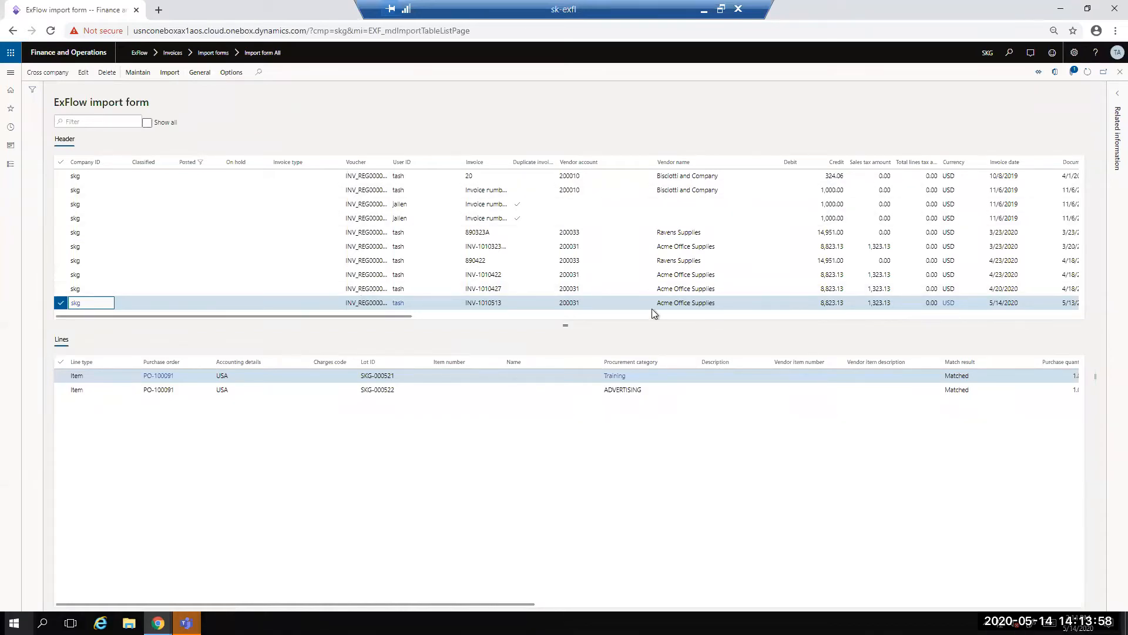
# Step: Open the selected invoice for editing and examine the match result, amounts and approvers of its lines
pyautogui.click(83, 73)
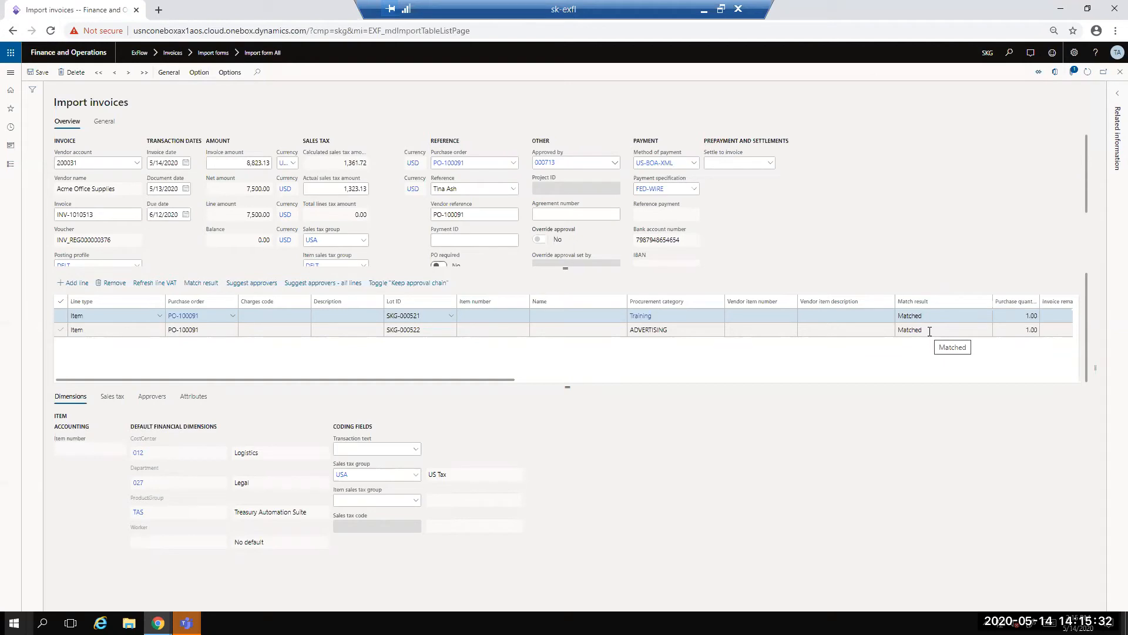
pyautogui.moveTo(487, 380); pyautogui.dragTo(880, 405)
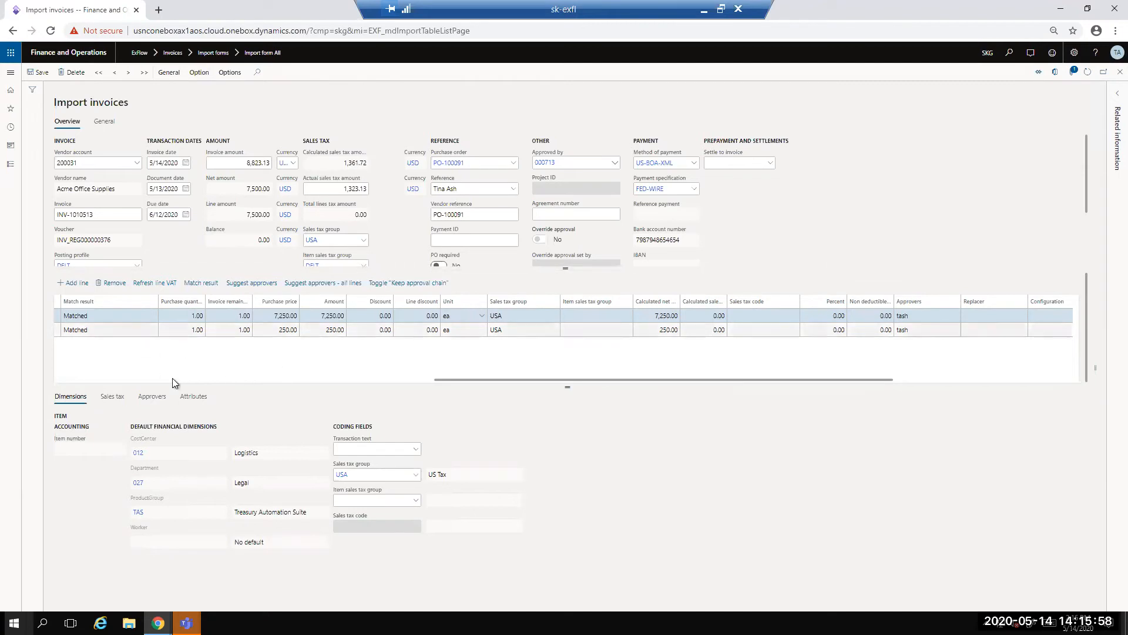
# Step: Examine the first invoice line's purchase order details and its available line types, keeping the type as Item
pyautogui.moveTo(453, 378); pyautogui.dragTo(48, 396)
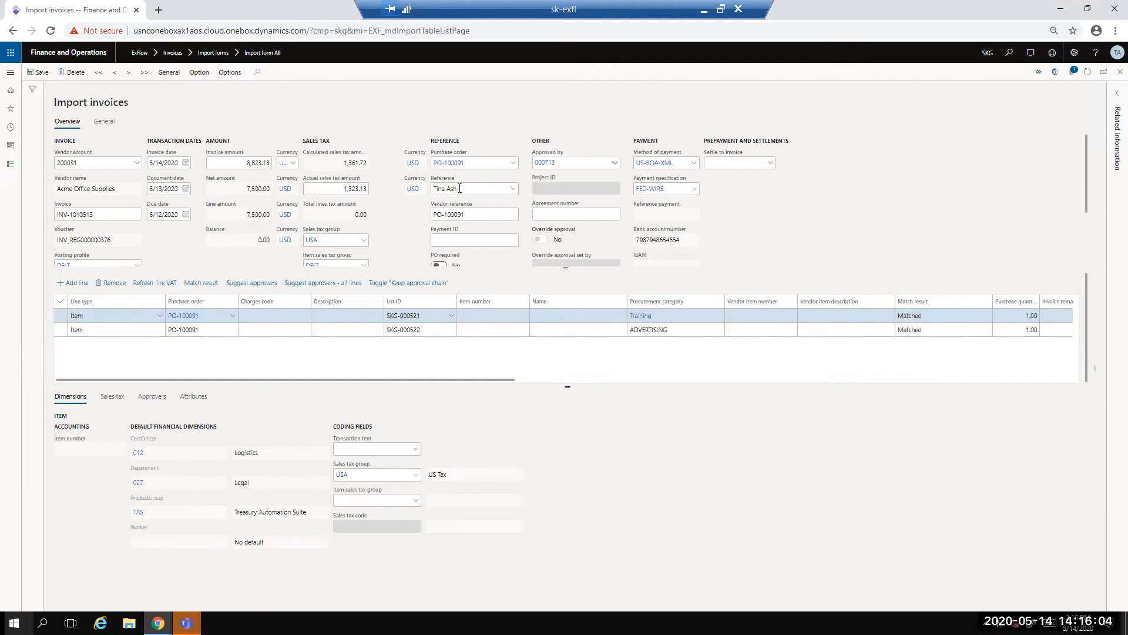
pyautogui.click(157, 317)
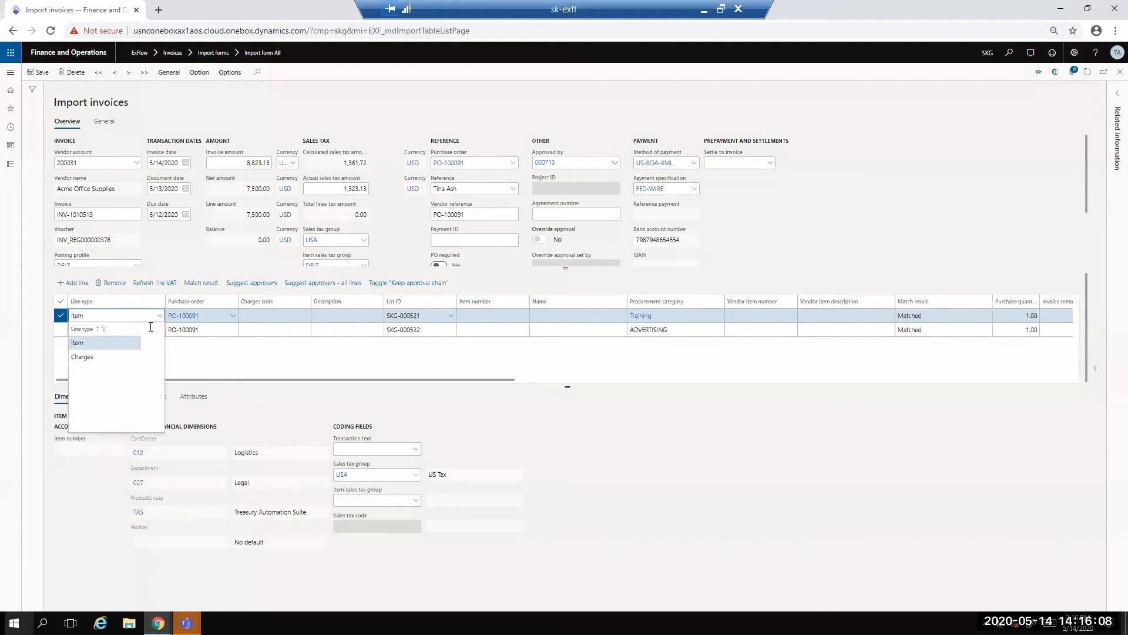
pyautogui.click(124, 348)
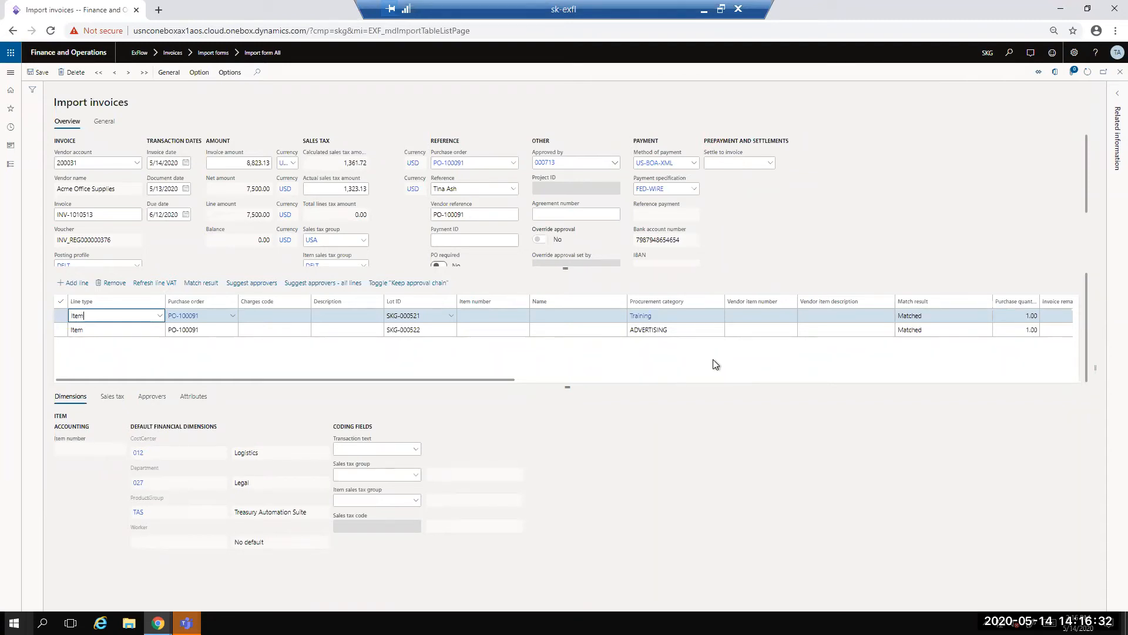
# Step: Post invoice INV-1010513 from the Import invoices form
pyautogui.click(169, 73)
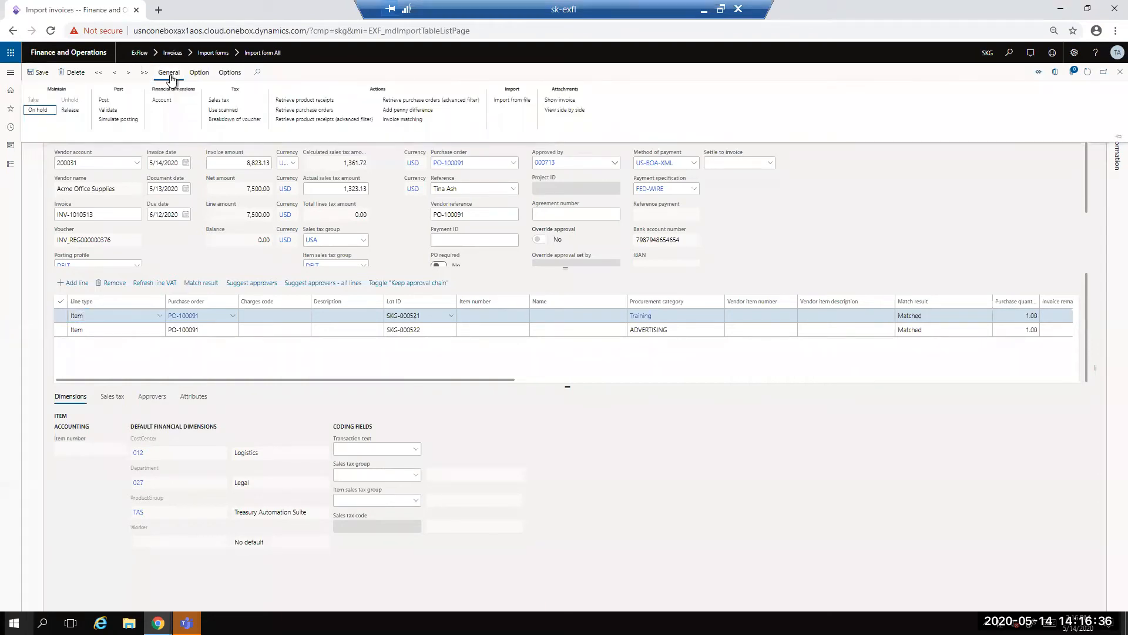
pyautogui.click(105, 102)
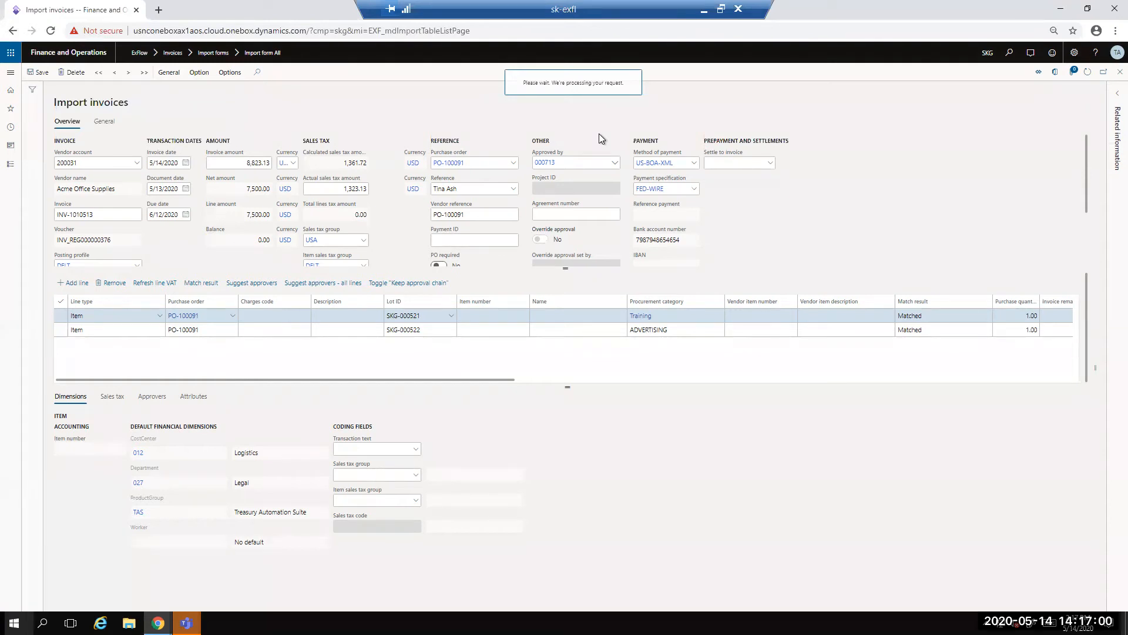
pyautogui.rightClick(106, 10)
pyautogui.click(471, 112)
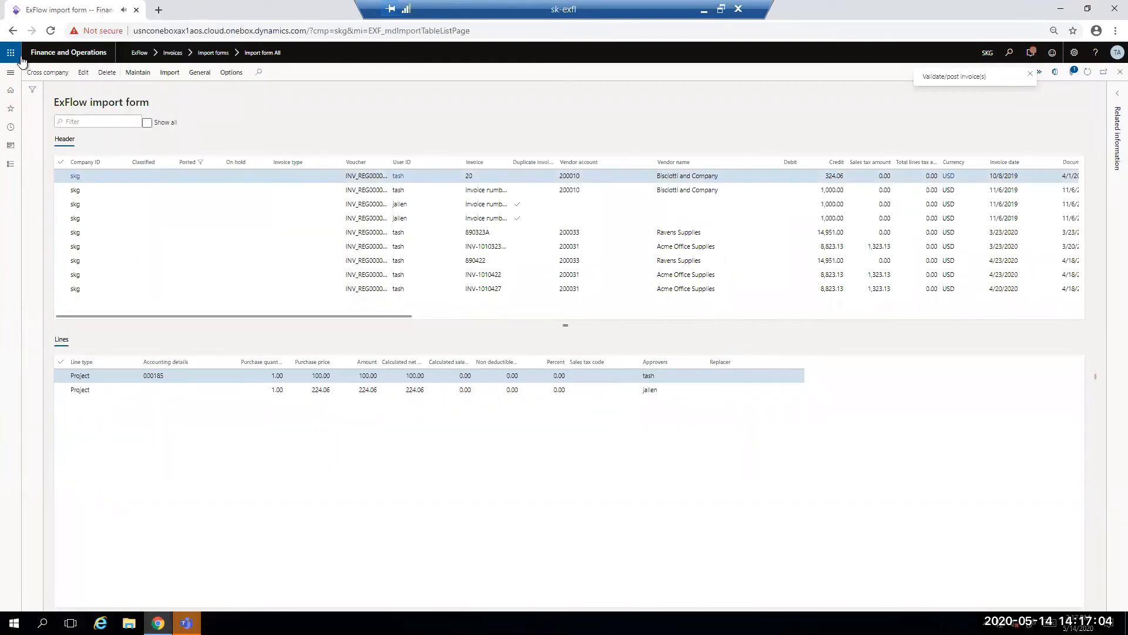
# Step: Open the ExFlow document form for all documents and set the invoice status filter to Approved
pyautogui.click(10, 73)
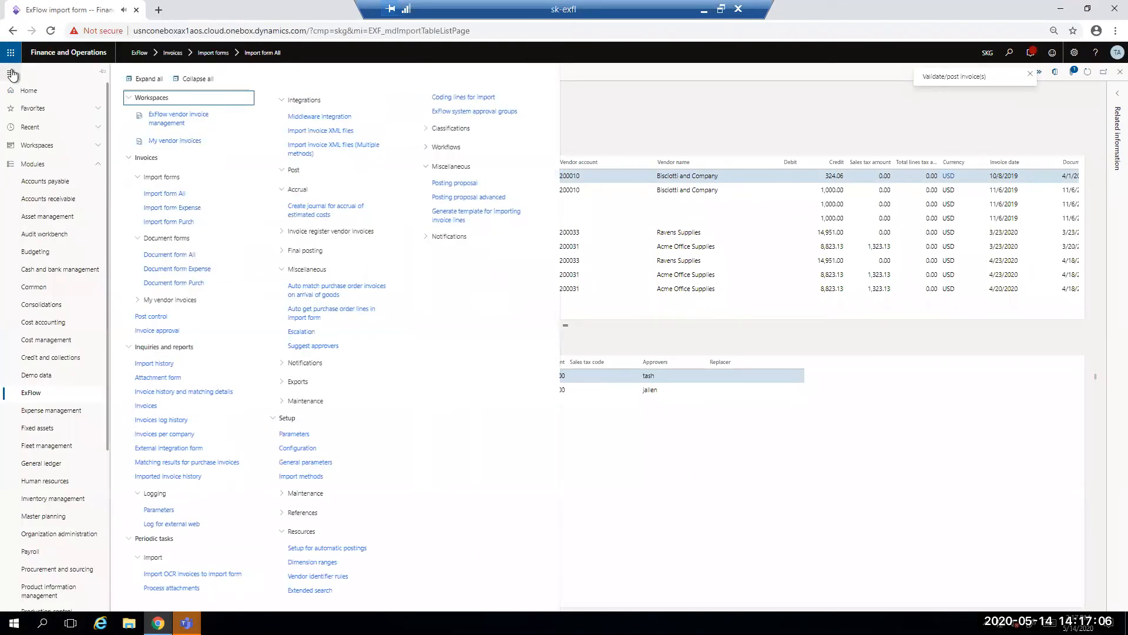
pyautogui.click(180, 256)
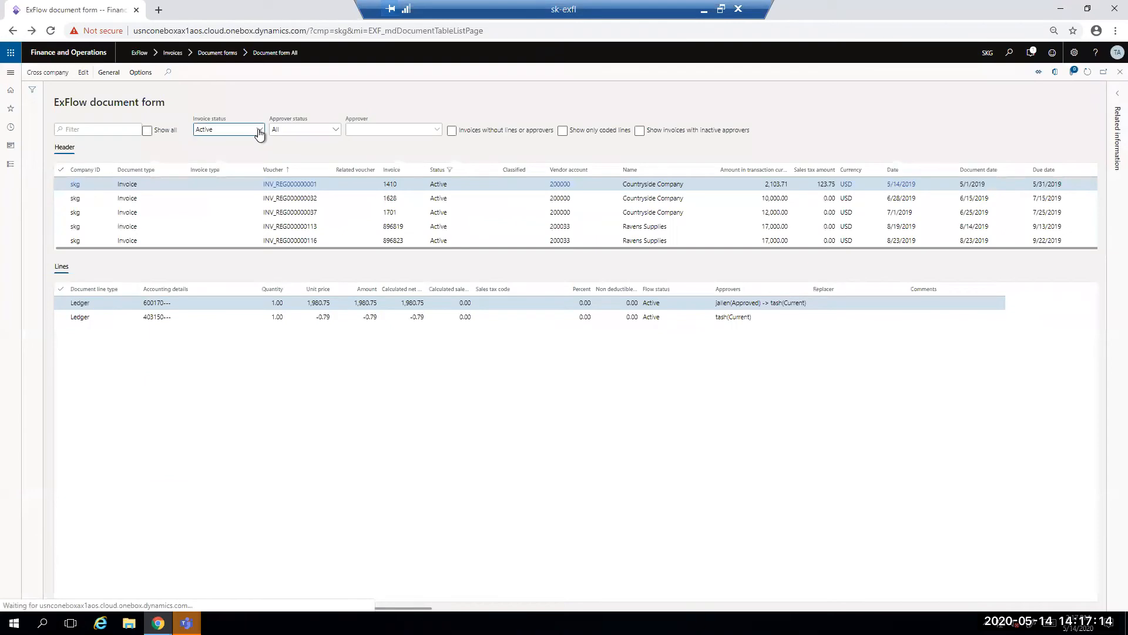
pyautogui.click(259, 133)
pyautogui.click(233, 167)
# Step: Filter the document headers to invoice numbers containing 0513 and examine the match status, approvers and comments of the invoice's lines
pyautogui.click(412, 171)
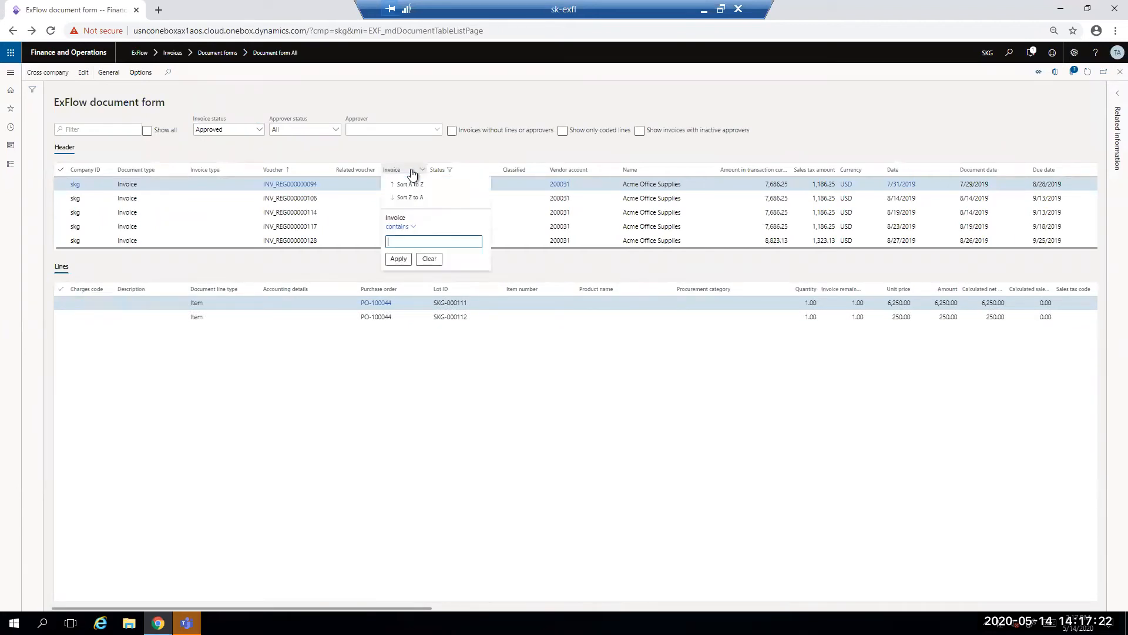
pyautogui.write('0513')
pyautogui.click(398, 259)
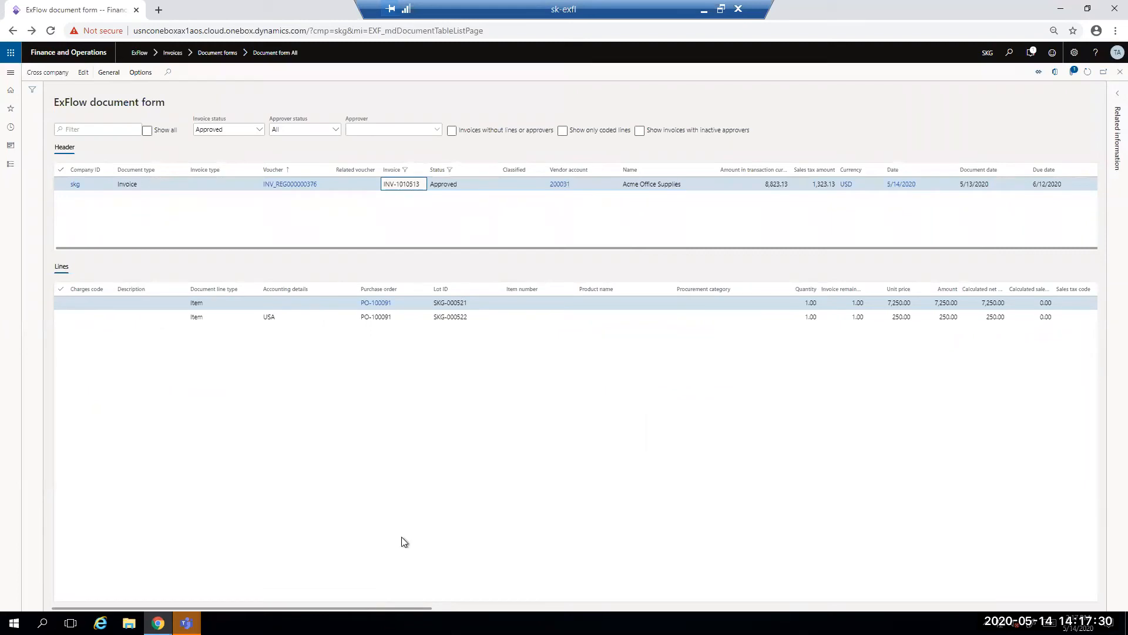
pyautogui.moveTo(384, 613); pyautogui.dragTo(849, 612)
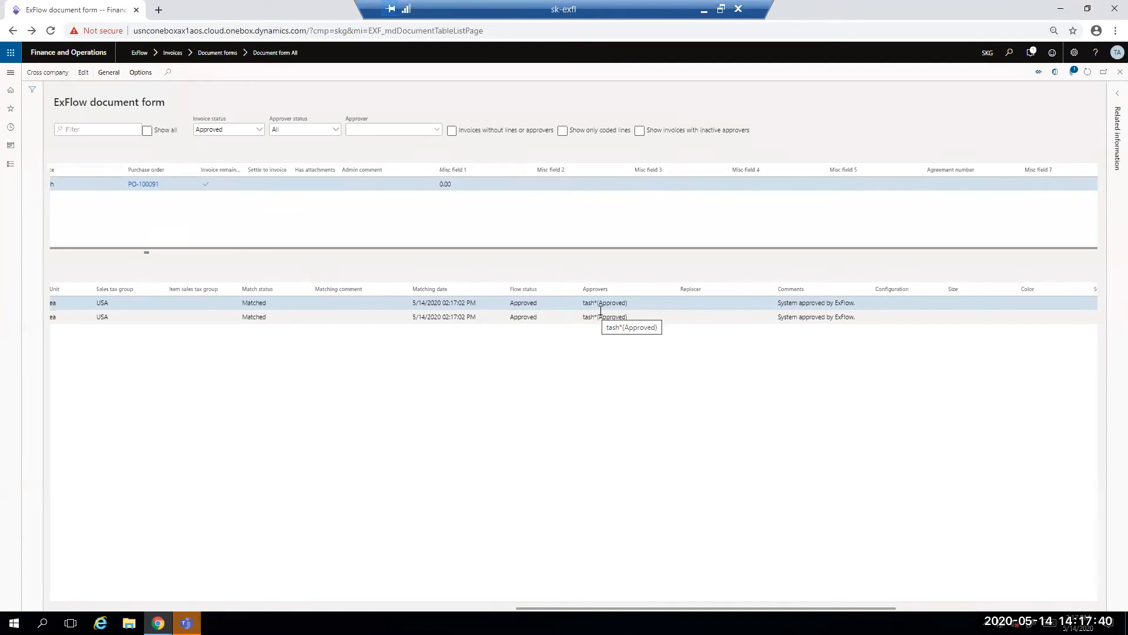
pyautogui.click(770, 302)
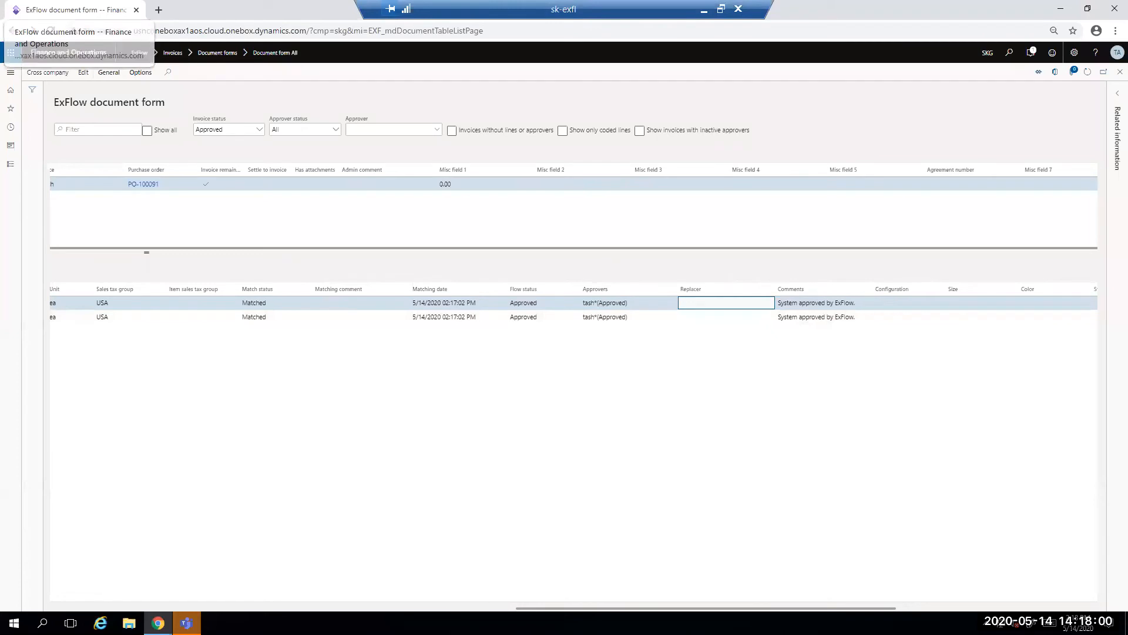
# Step: Open the accounts payable list of all vendors and show the transactions of Acme Office Supplies
pyautogui.click(10, 73)
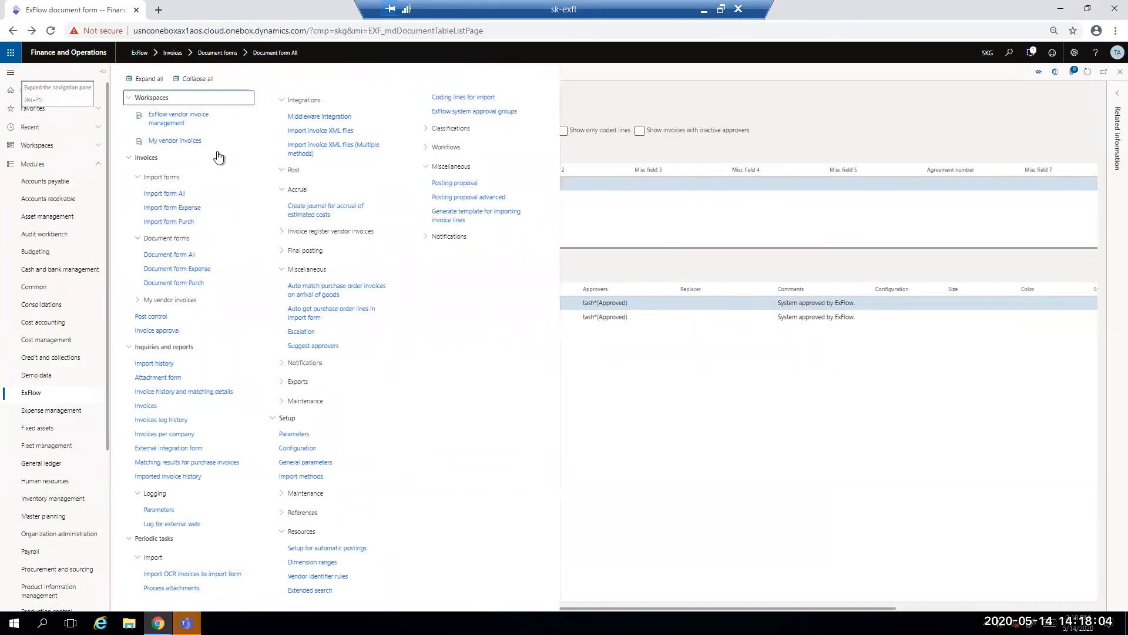
pyautogui.click(61, 187)
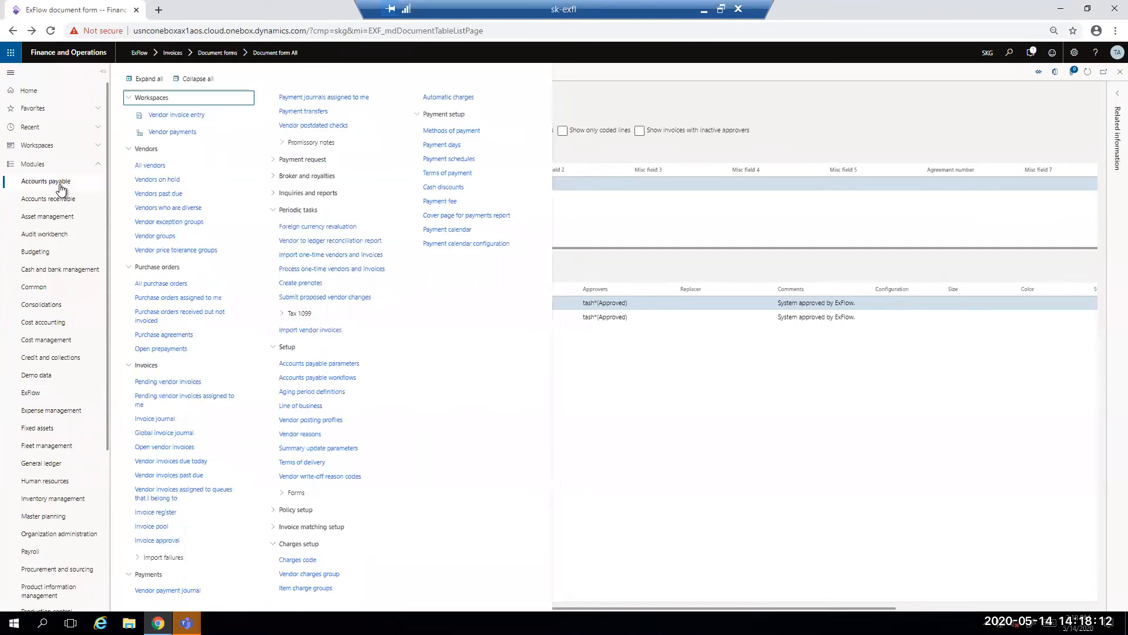
pyautogui.click(141, 170)
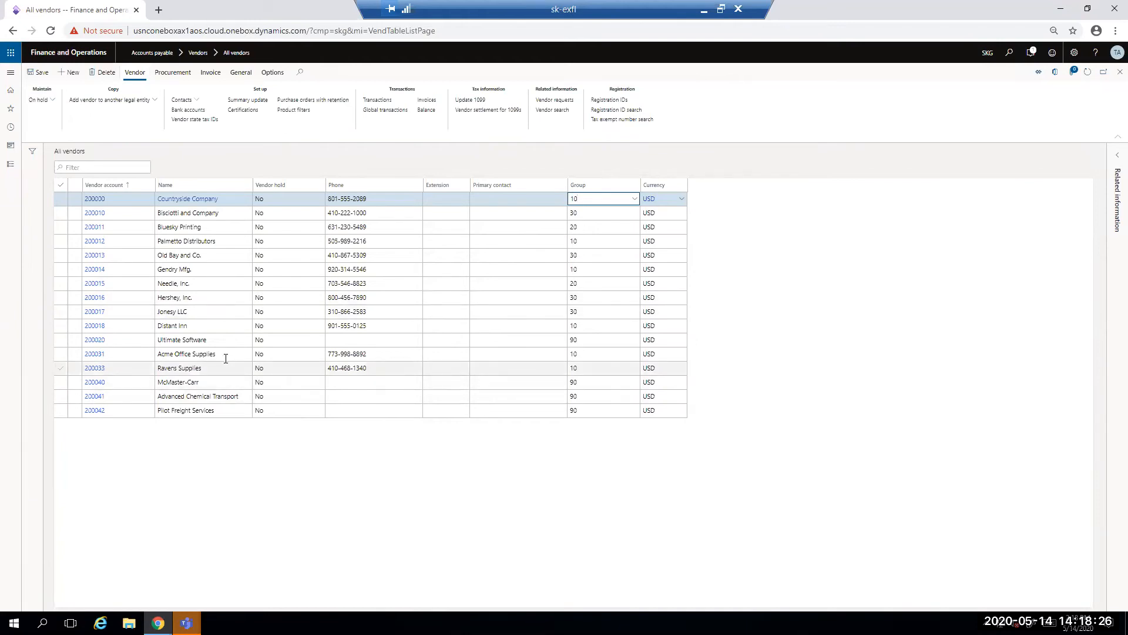
pyautogui.click(183, 357)
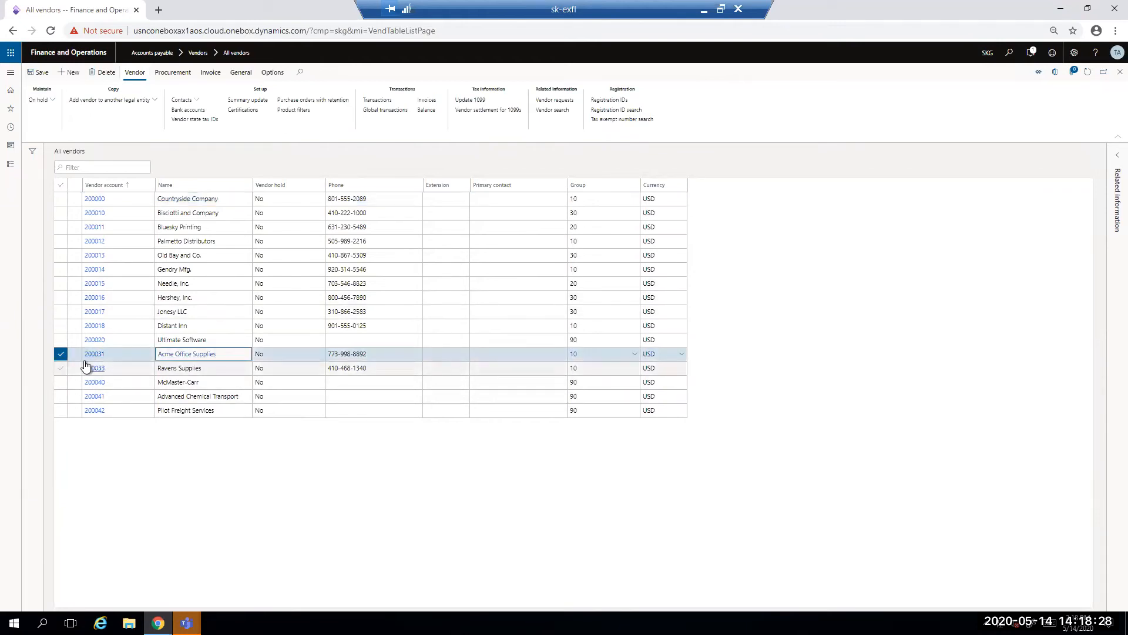
pyautogui.click(390, 100)
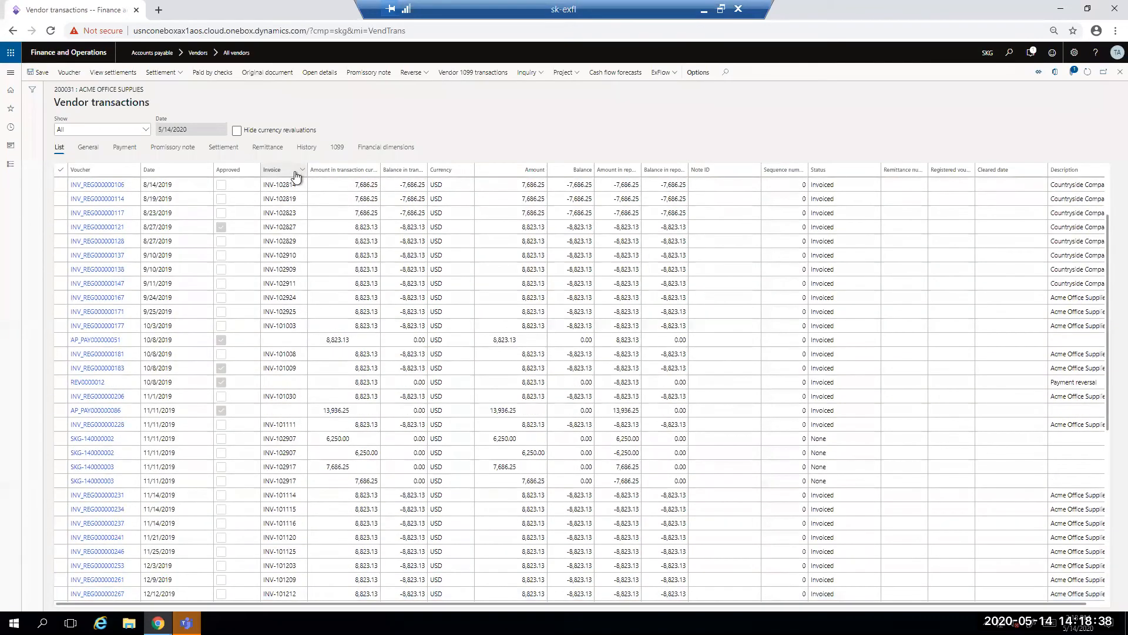
# Step: Filter the vendor transactions by invoice number to isolate INV-1010513
pyautogui.click(293, 170)
pyautogui.write('51')
pyautogui.press('Return')
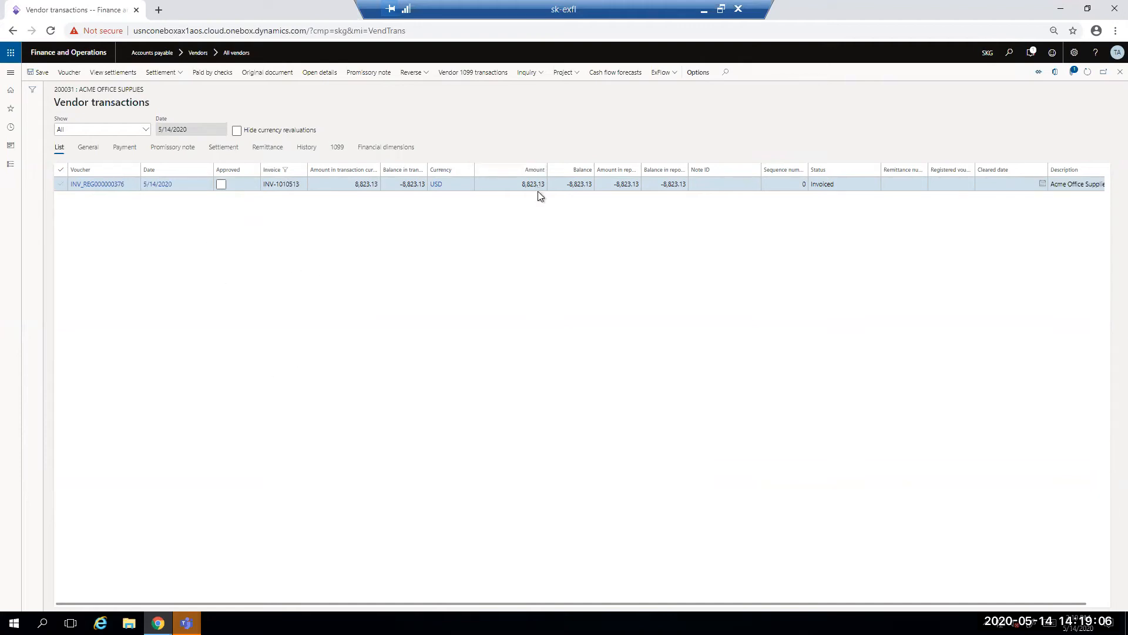
# Step: Examine the voucher's ledger accounts, amounts and posting types for the filtered transaction, and return to the vendor transactions
pyautogui.click(70, 73)
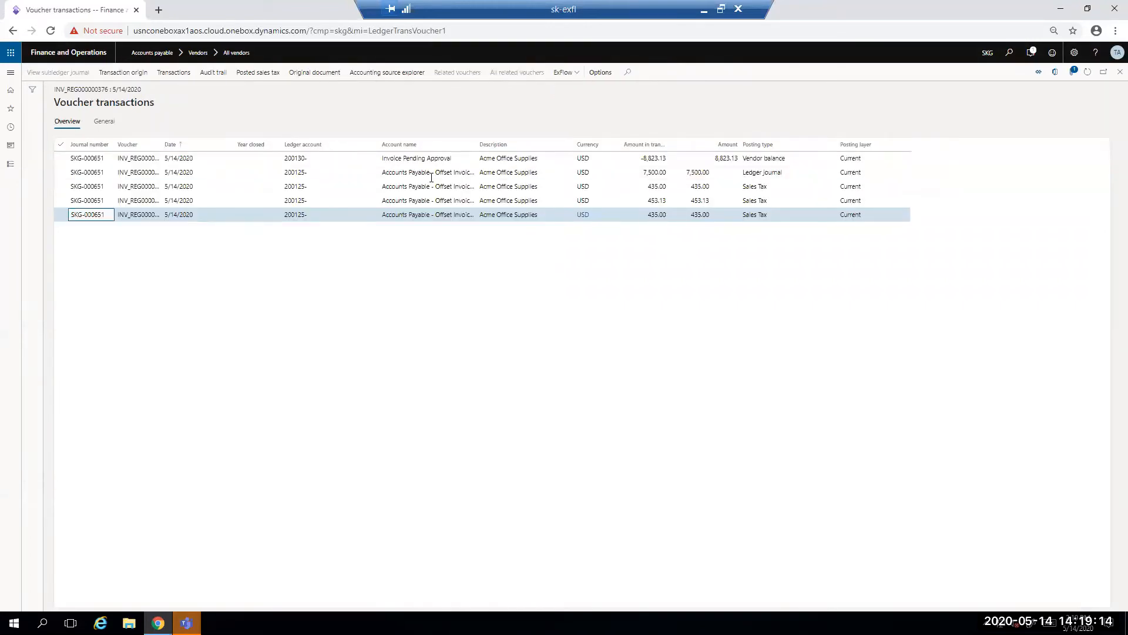
pyautogui.click(333, 169)
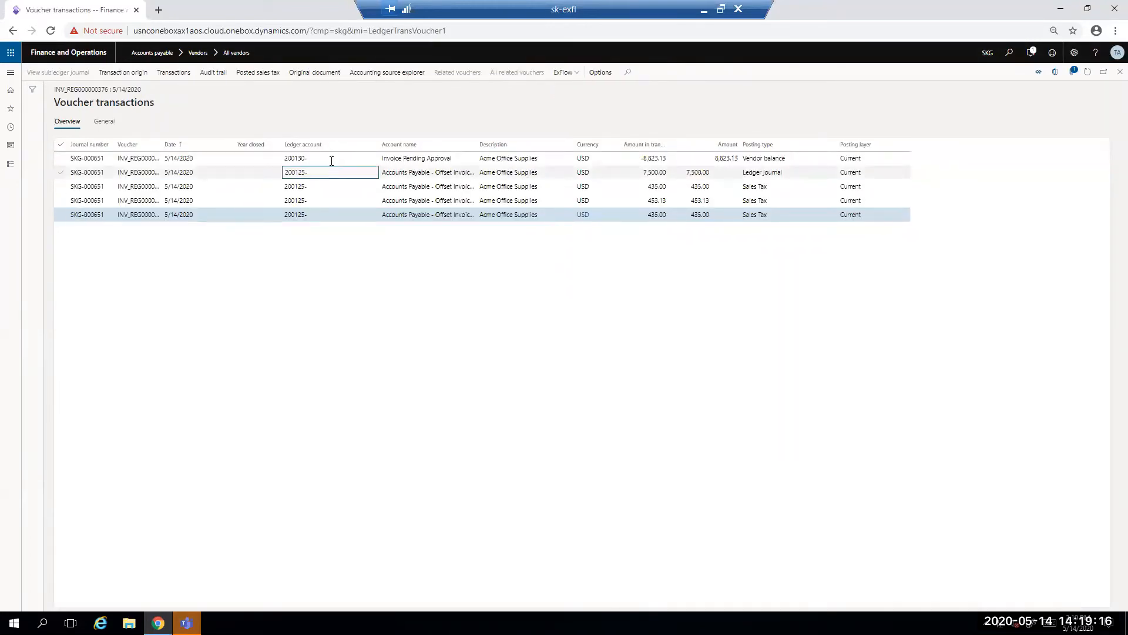
pyautogui.moveTo(331, 159)
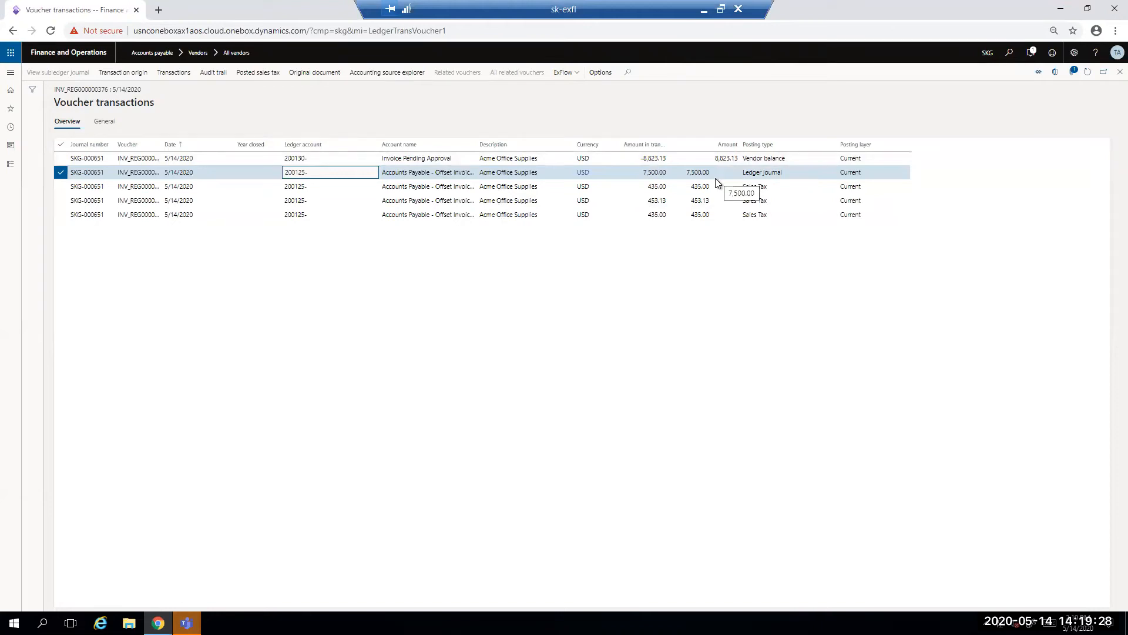
pyautogui.click(1117, 74)
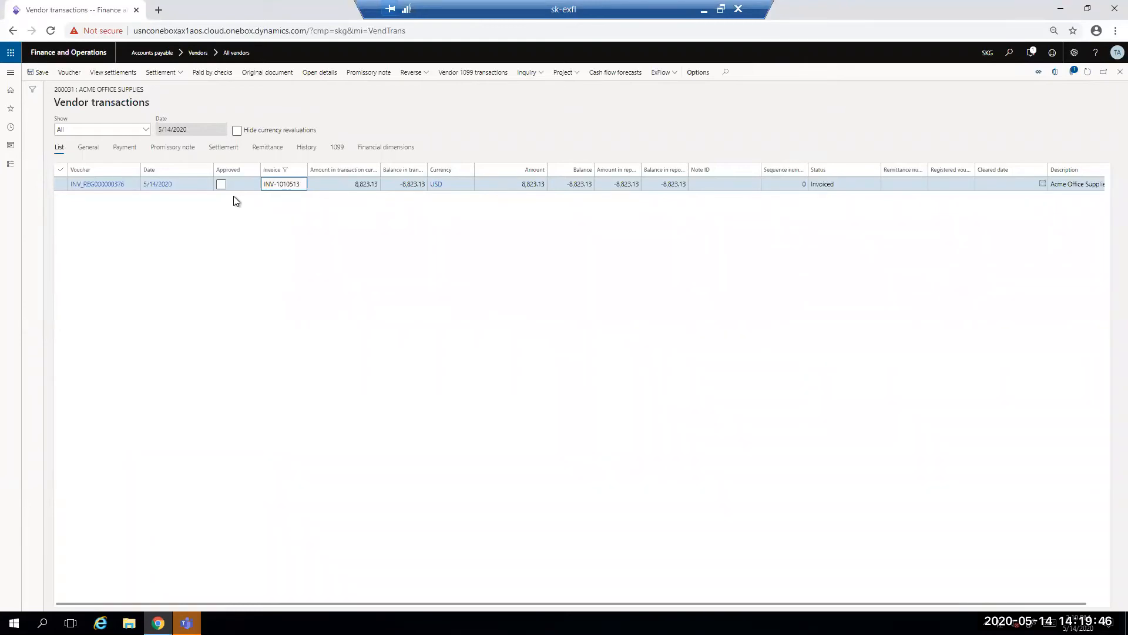
# Step: Show the invoice image of INV-1010513 from the vendor transaction and close it
pyautogui.click(669, 76)
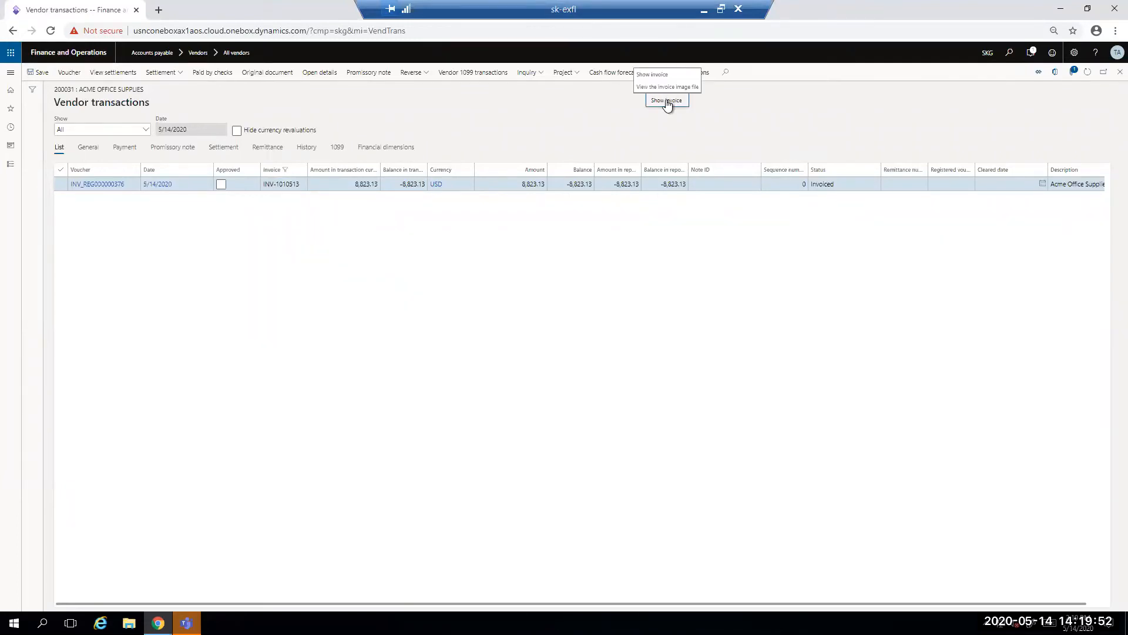
pyautogui.click(668, 102)
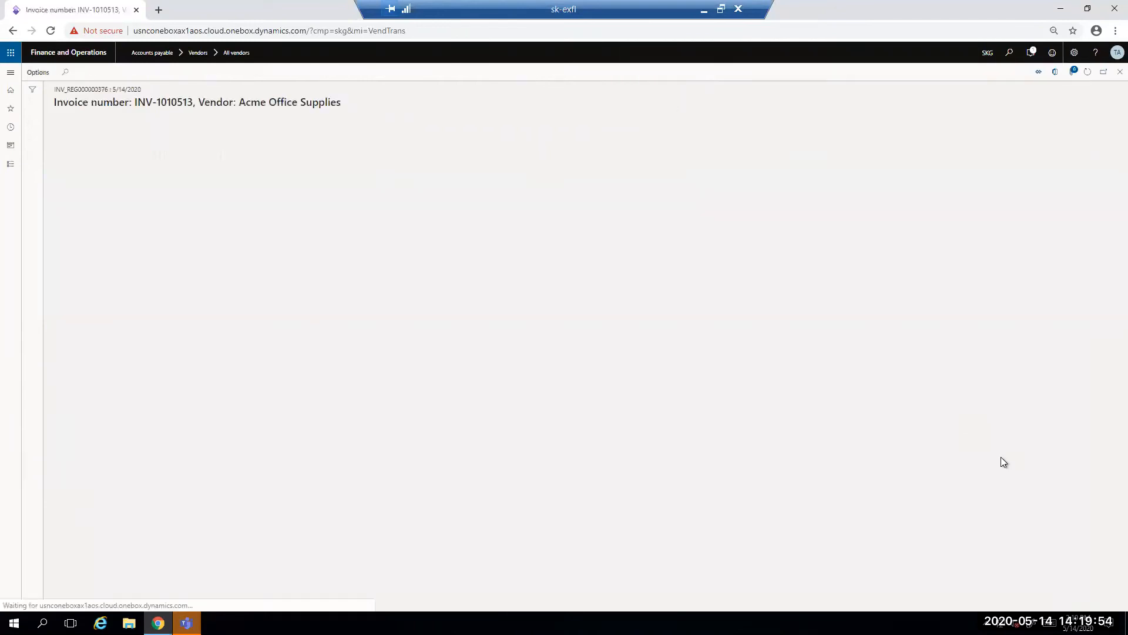
pyautogui.click(1110, 76)
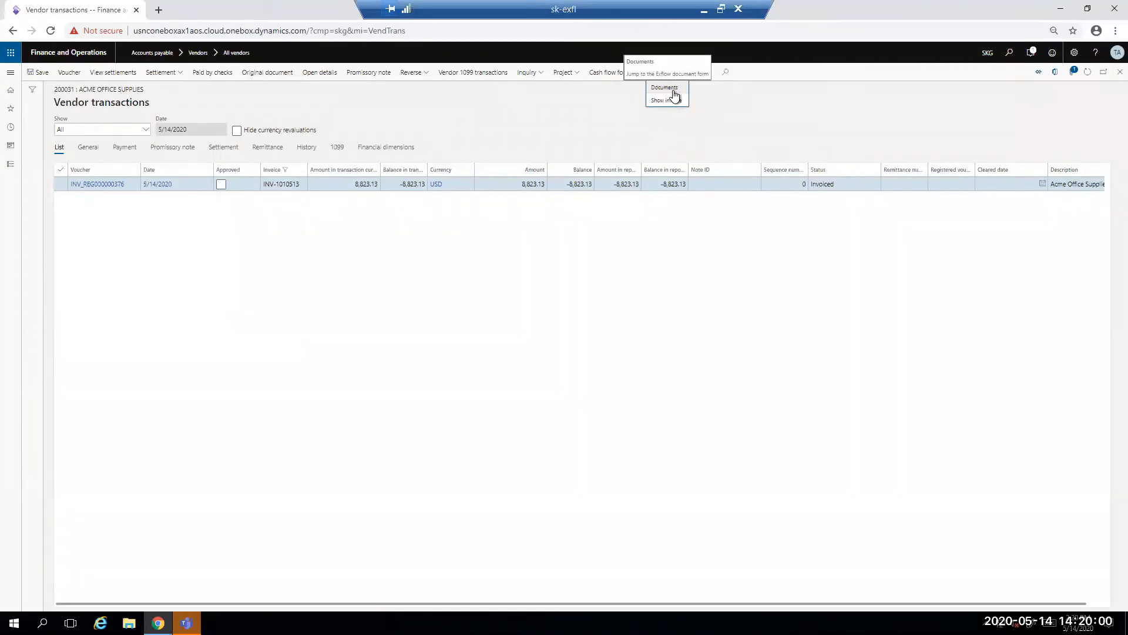
# Step: Open the transaction's ExFlow document, examine its lines' match status and approvers, and close the forms back to the dashboard
pyautogui.click(674, 94)
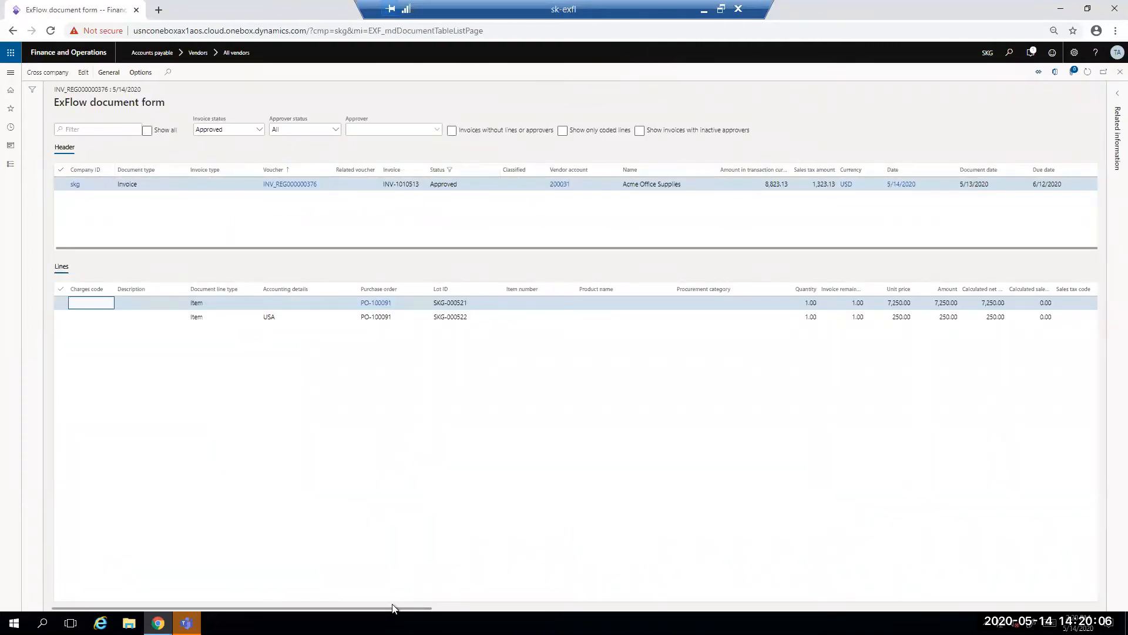
pyautogui.click(417, 611)
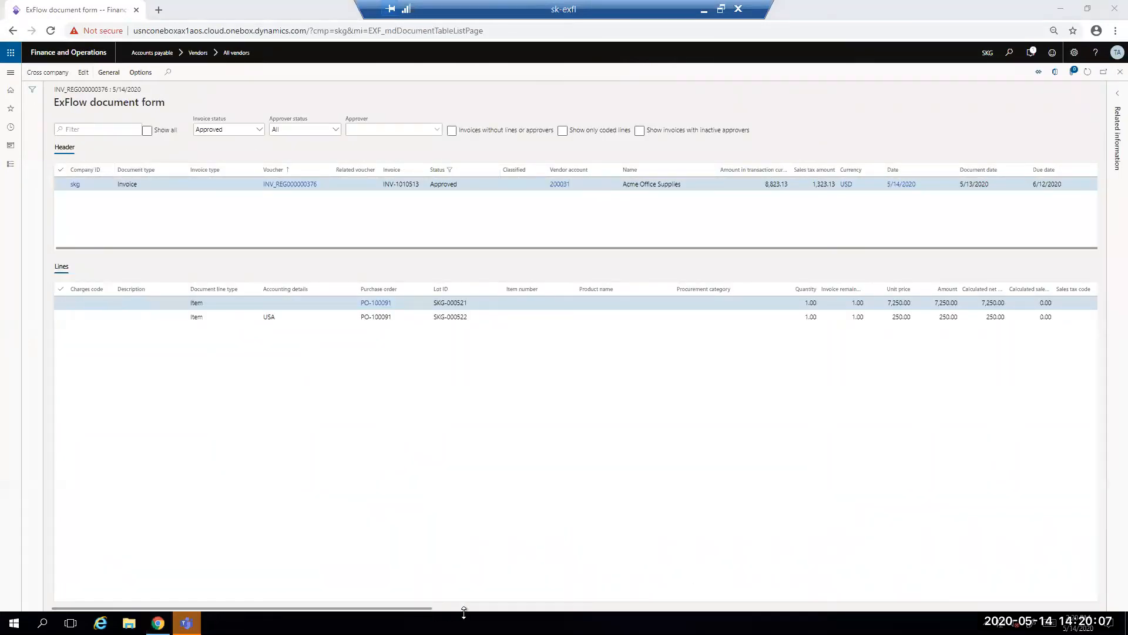
pyautogui.click(573, 609)
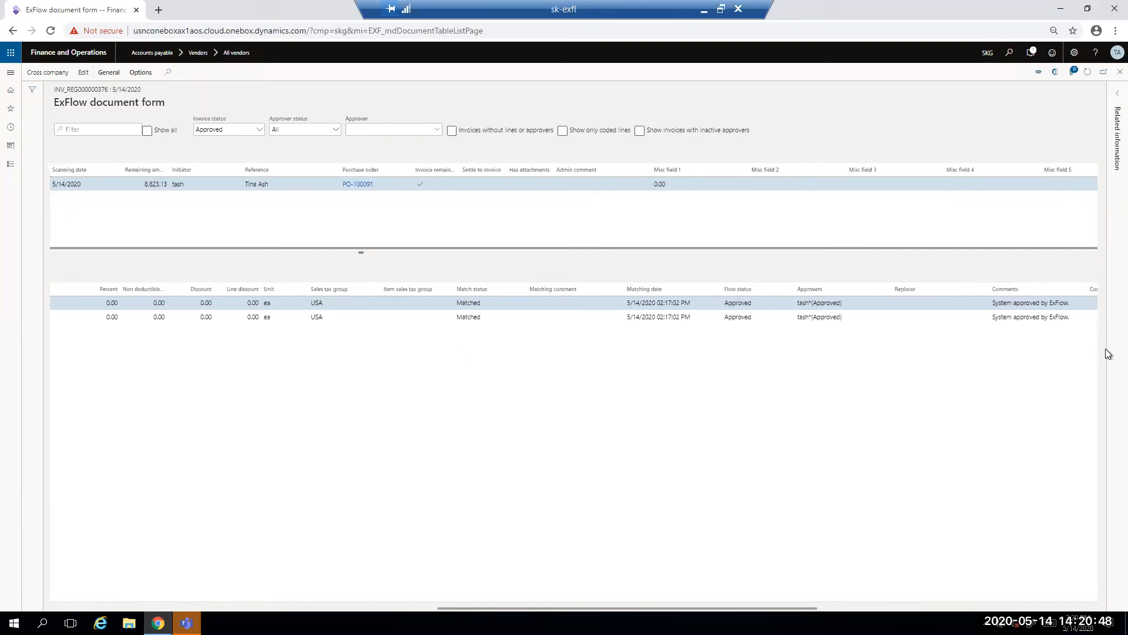
pyautogui.click(1110, 77)
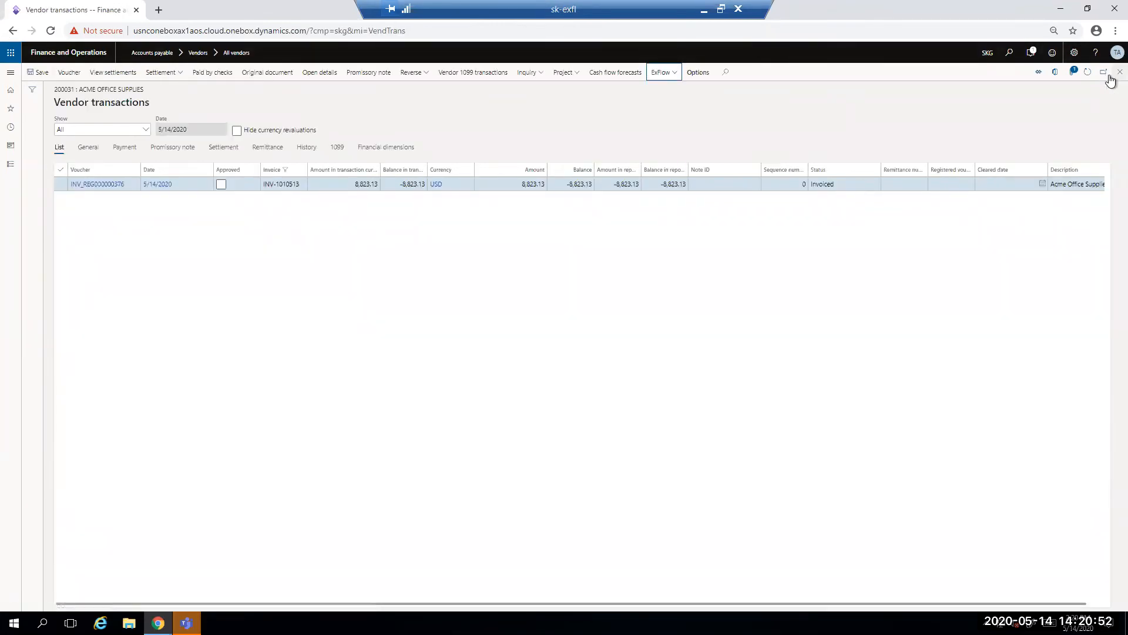
pyautogui.click(1110, 77)
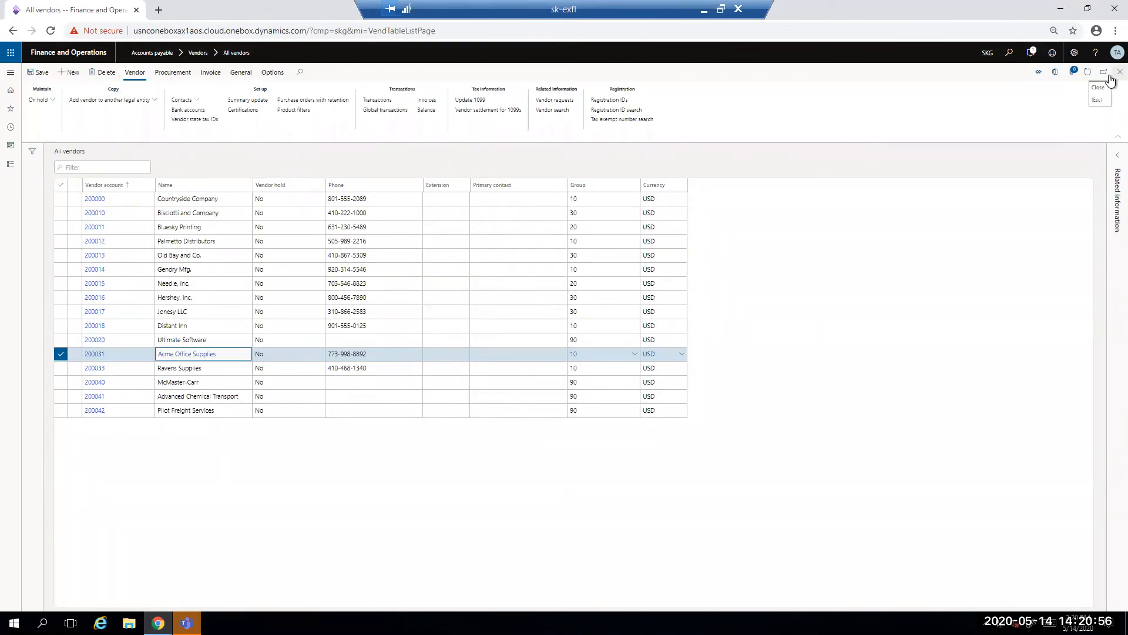
pyautogui.click(1109, 77)
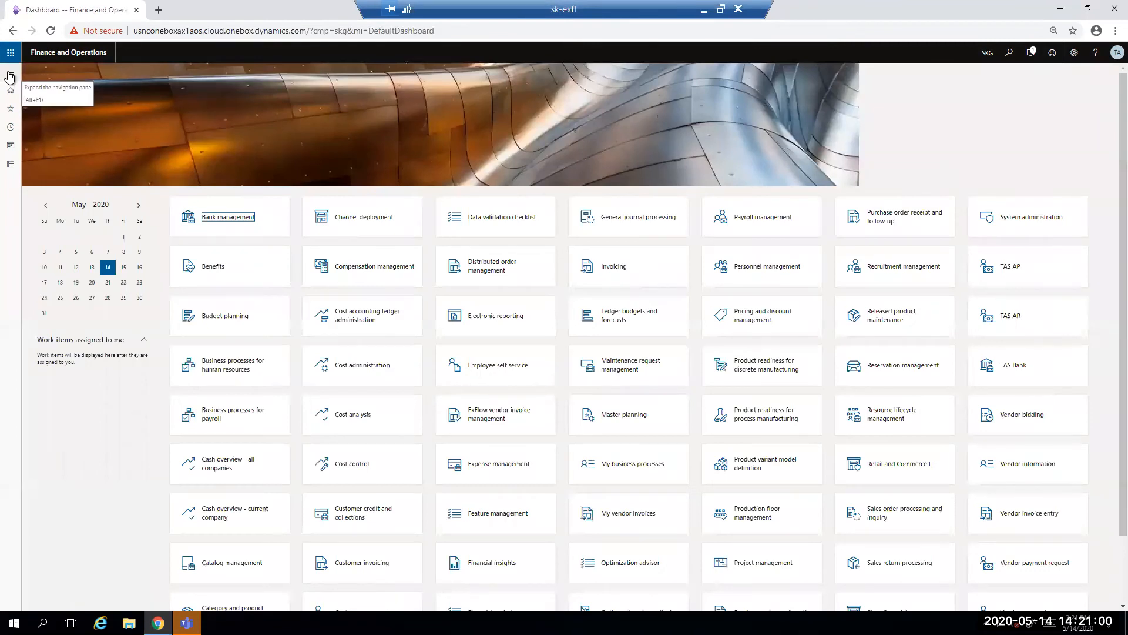
# Step: Run ExFlow's journal creation for accrual of estimated costs with to date 4/30/2020, proposed date 4/30/2020 and proposed GL reversing date 5/1/2020
pyautogui.click(10, 75)
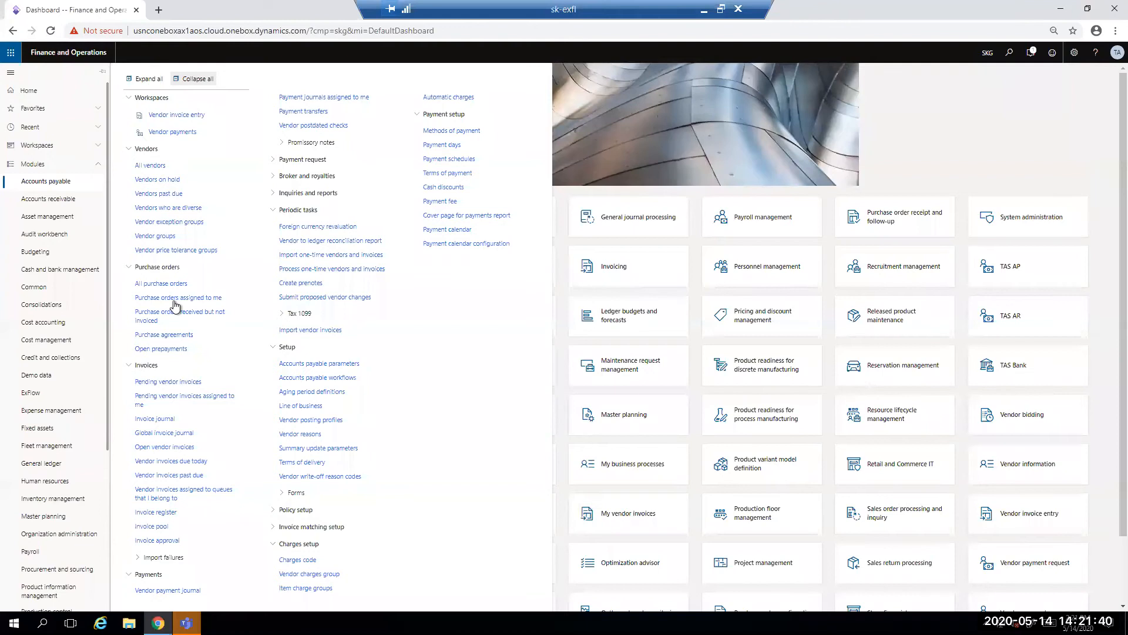
pyautogui.click(30, 392)
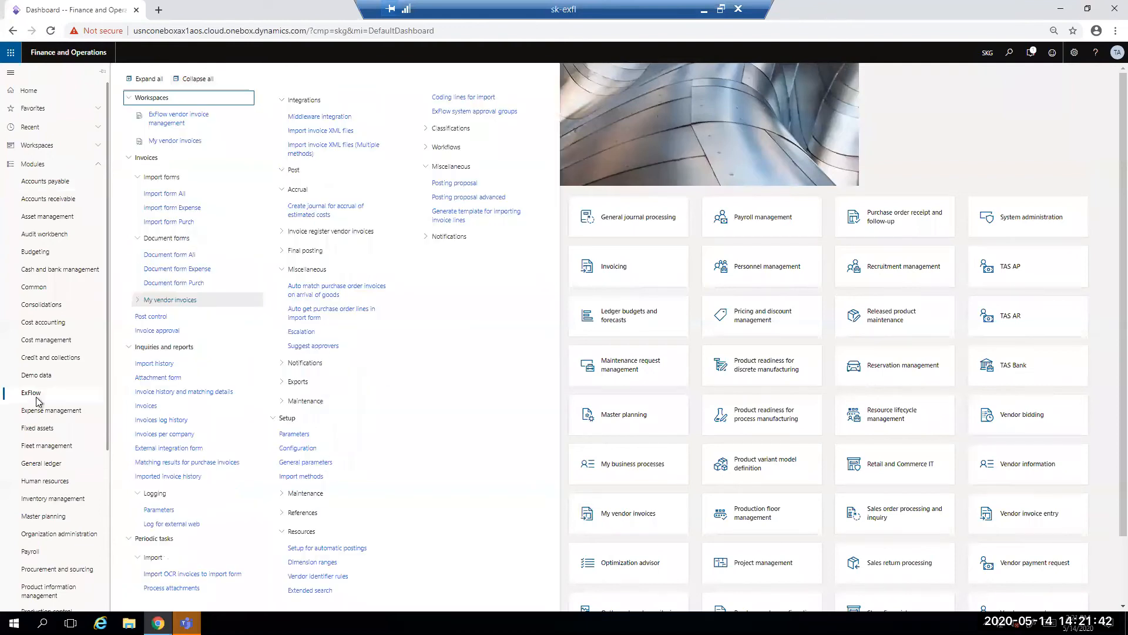
pyautogui.click(319, 218)
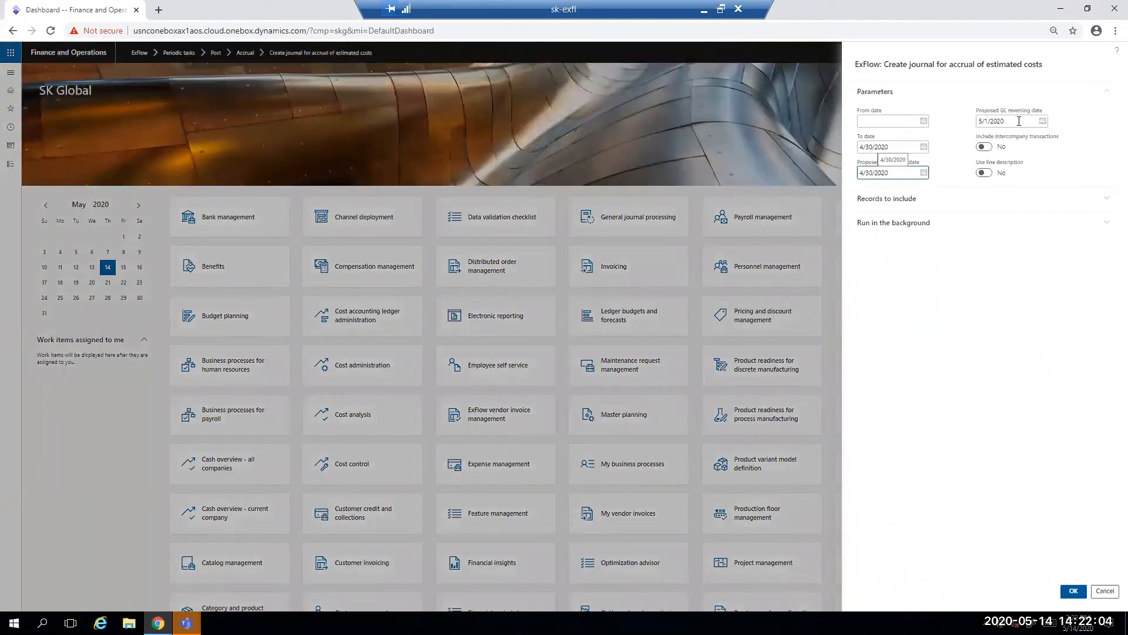
pyautogui.click(1072, 592)
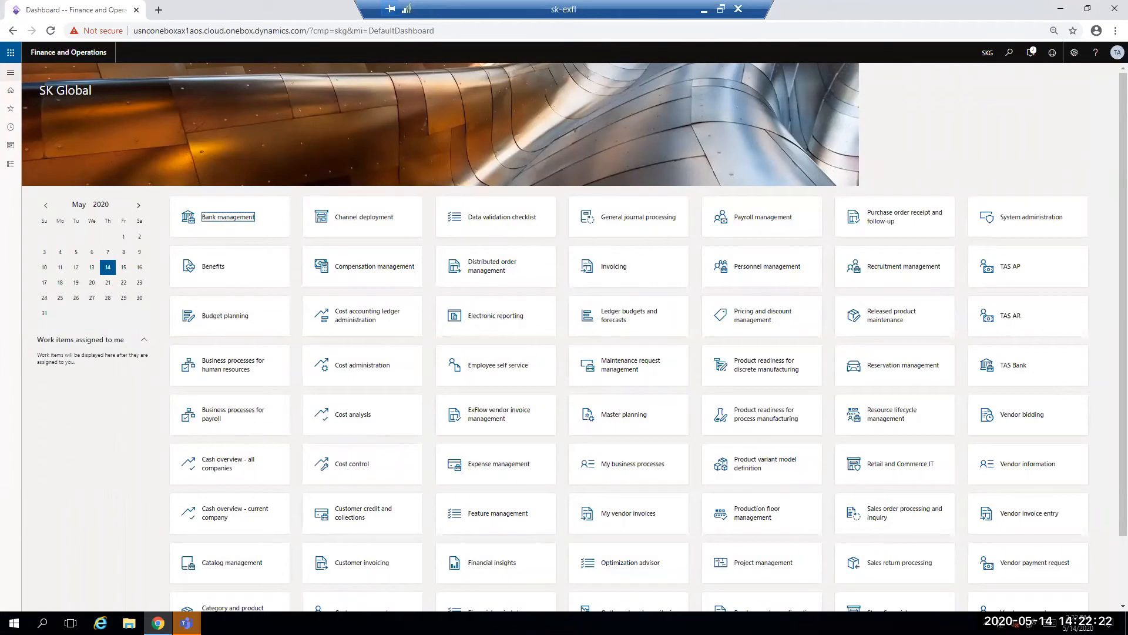
# Step: Open the general journals of the General ledger and show the lines of accrual journal SKG-000406
pyautogui.click(41, 330)
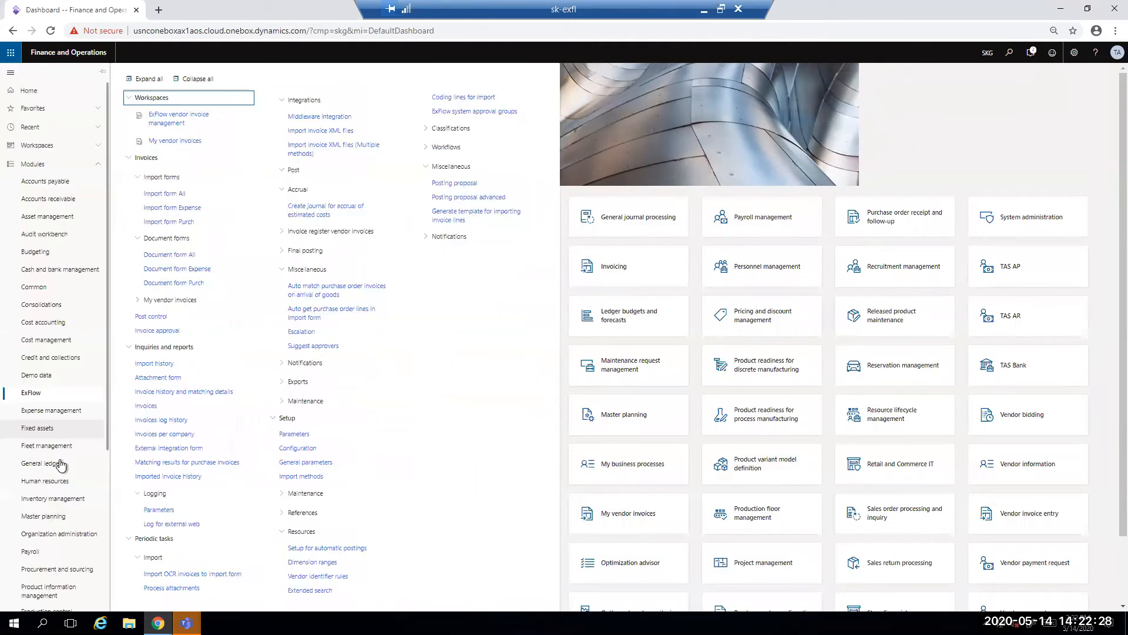
pyautogui.click(61, 464)
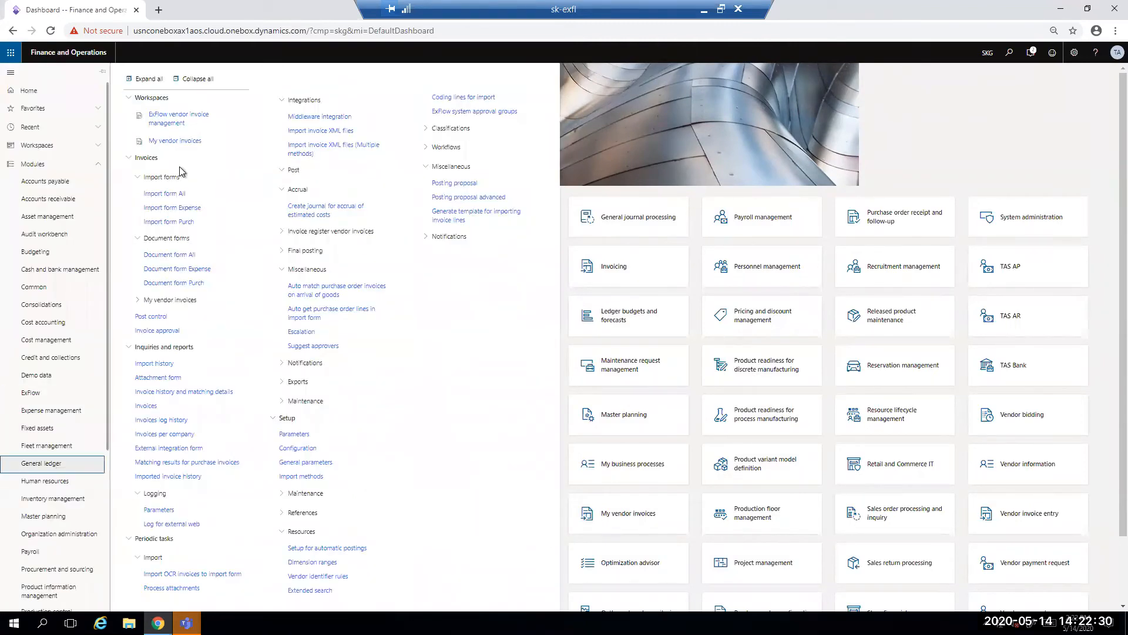
pyautogui.click(179, 168)
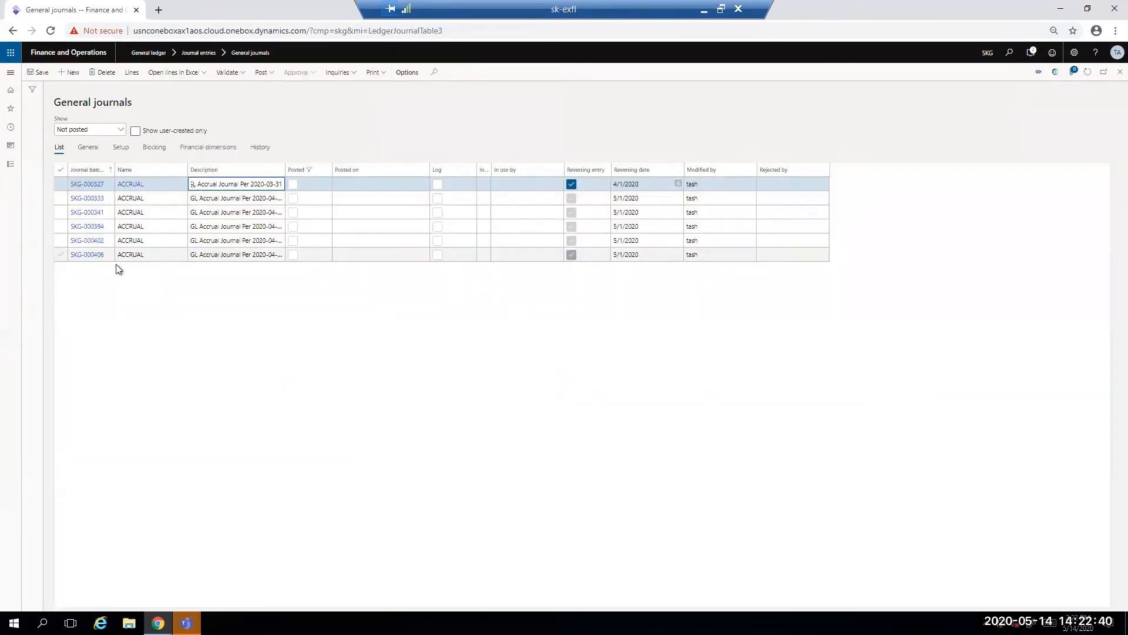
pyautogui.click(82, 255)
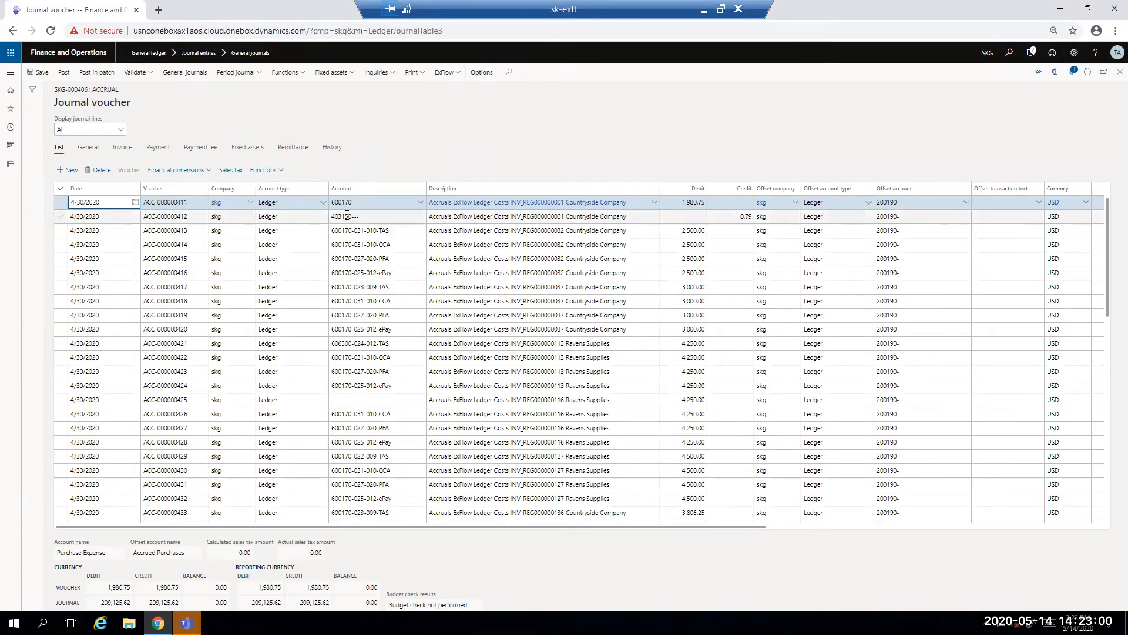
# Step: Show the ExFlow invoice image for journal line ACC-000000425 and close it
pyautogui.click(380, 405)
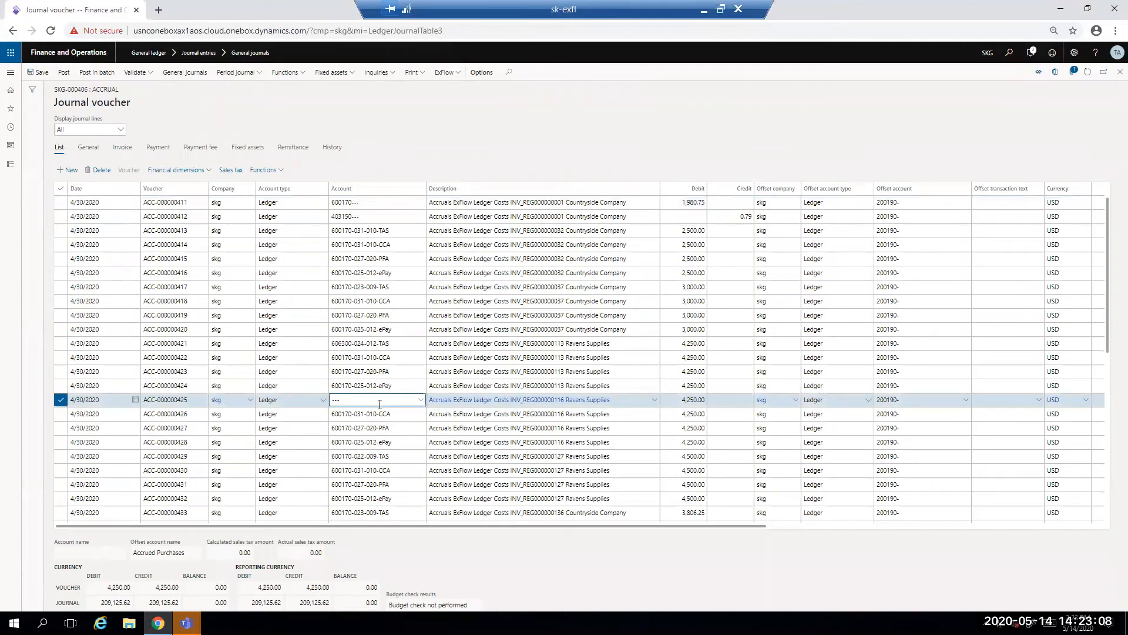
pyautogui.click(452, 77)
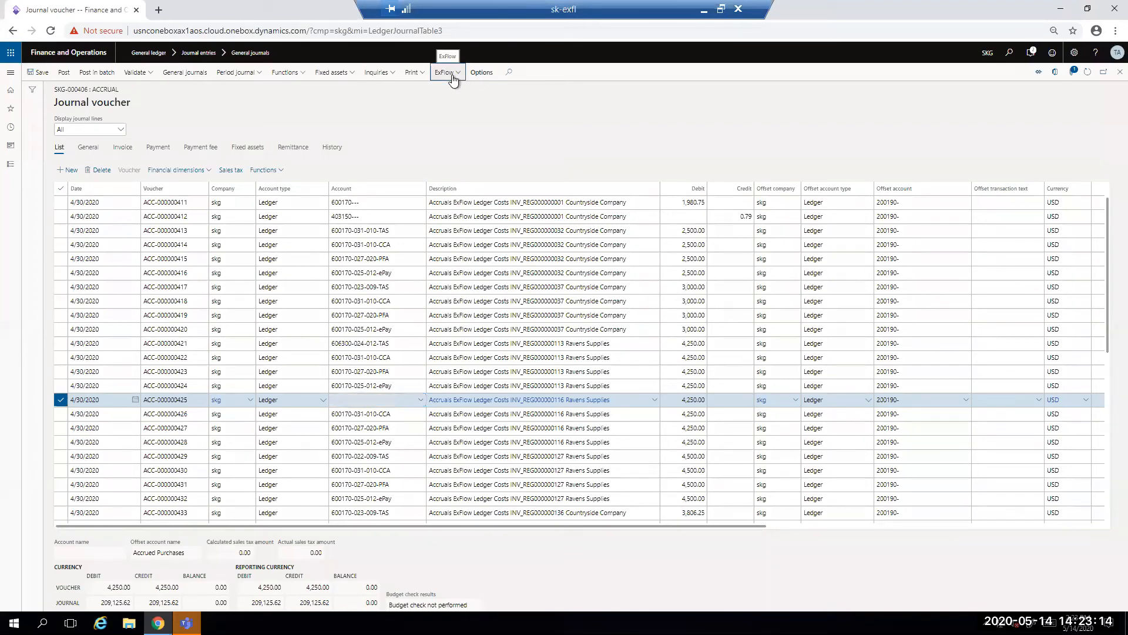
pyautogui.click(460, 75)
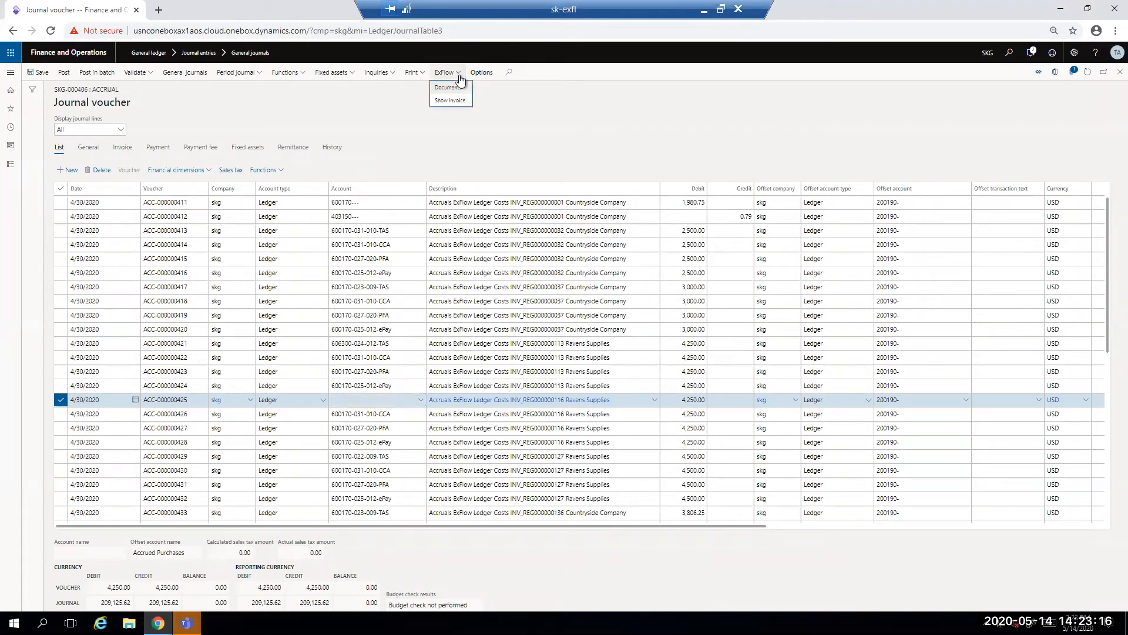
pyautogui.click(451, 102)
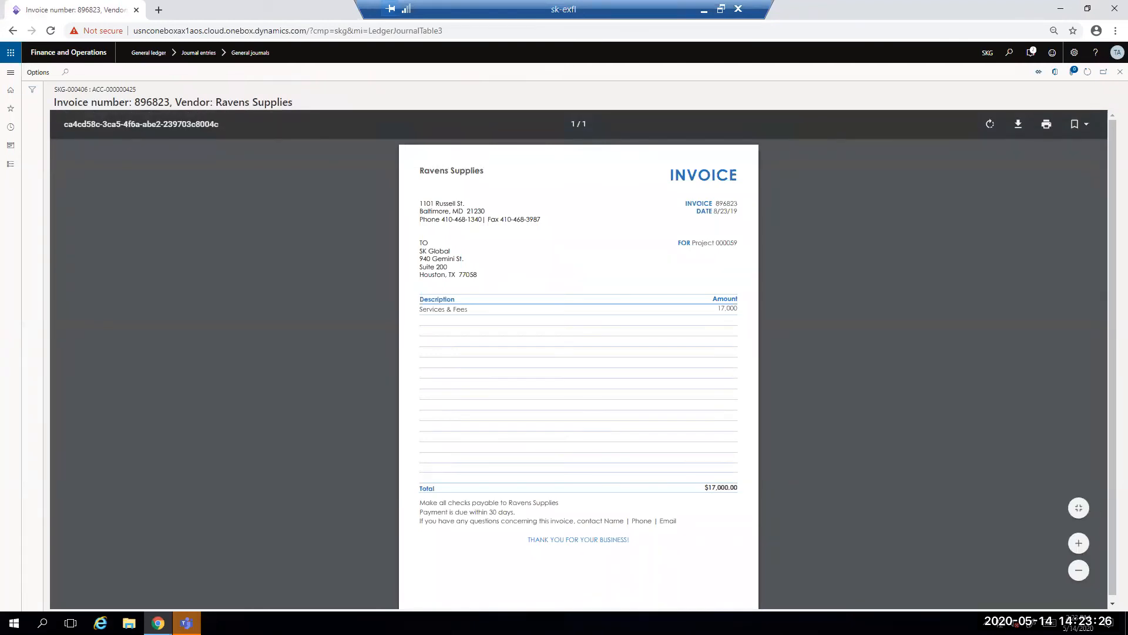
pyautogui.click(1120, 72)
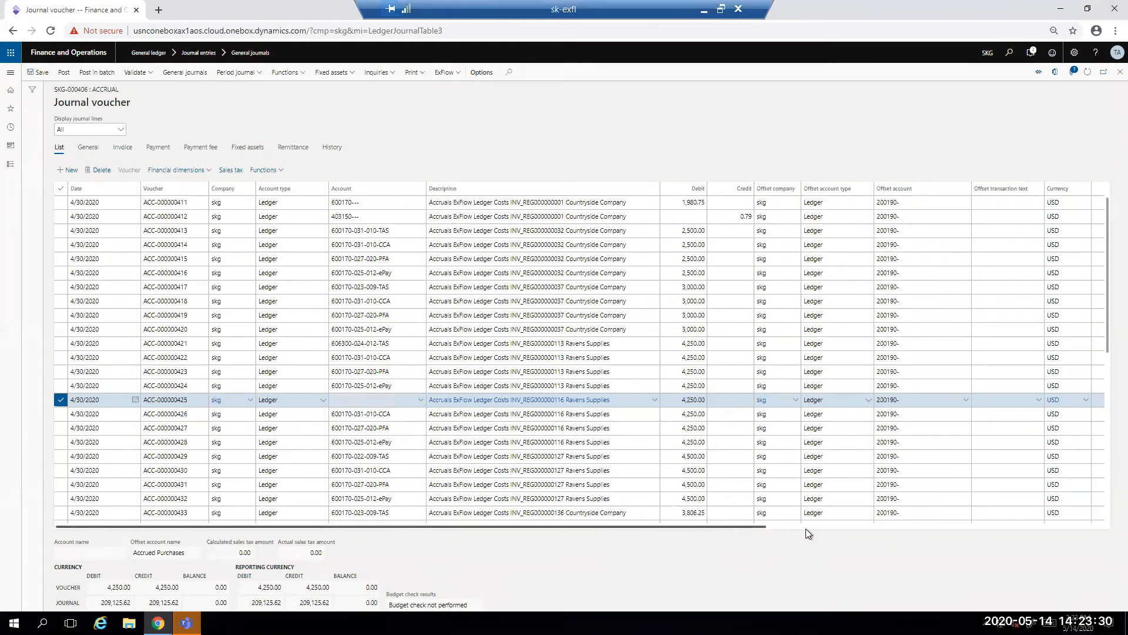
# Step: Examine the accrual journal lines' offset account name, reversing entry flags and reversing dates, and return to the first columns
pyautogui.hscroll(3, 905, 217)
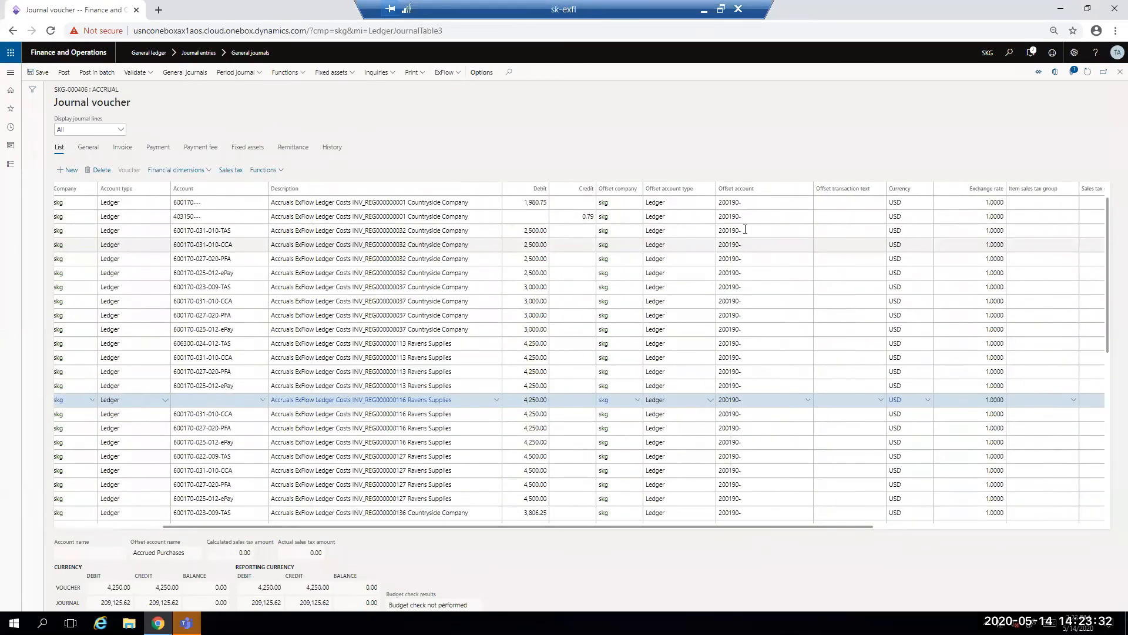
pyautogui.moveTo(745, 229)
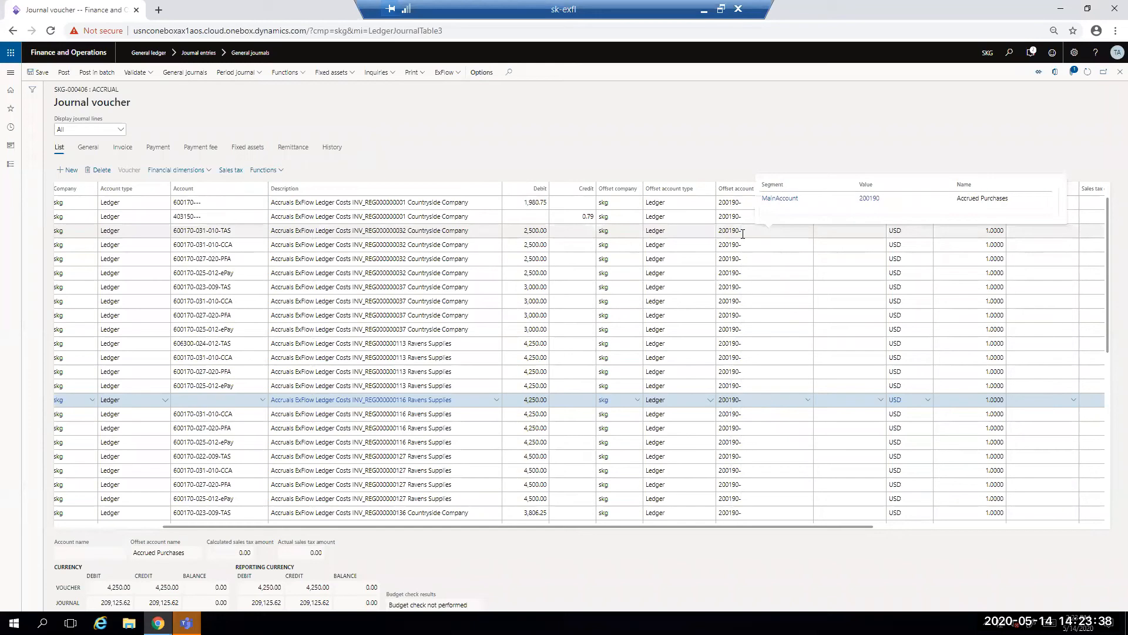
pyautogui.moveTo(852, 527); pyautogui.dragTo(1080, 523)
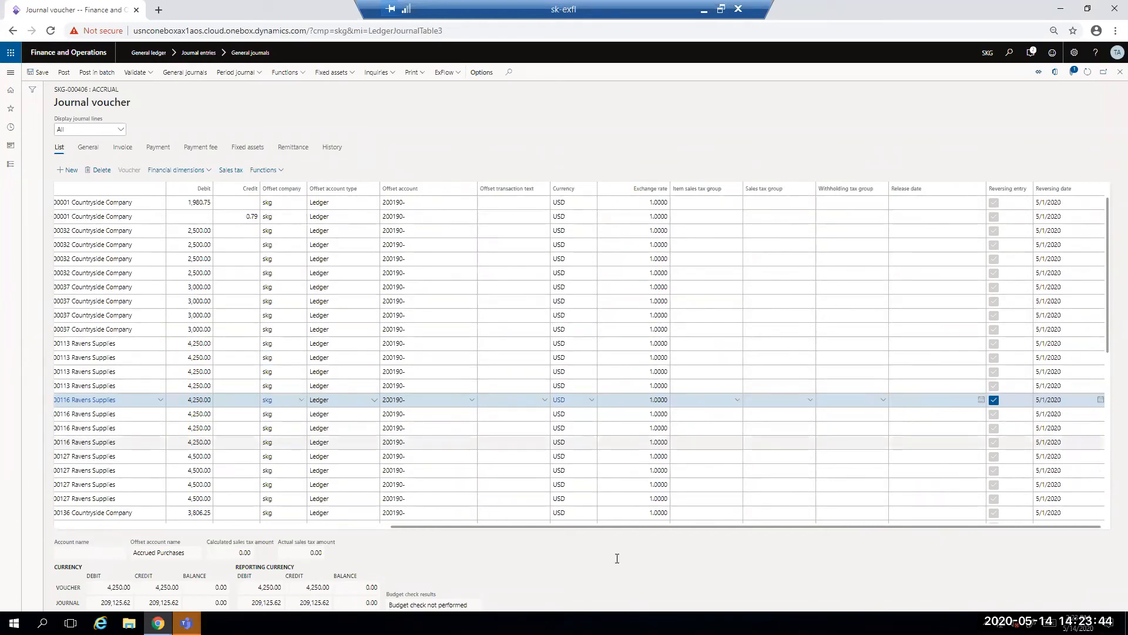
pyautogui.click(357, 526)
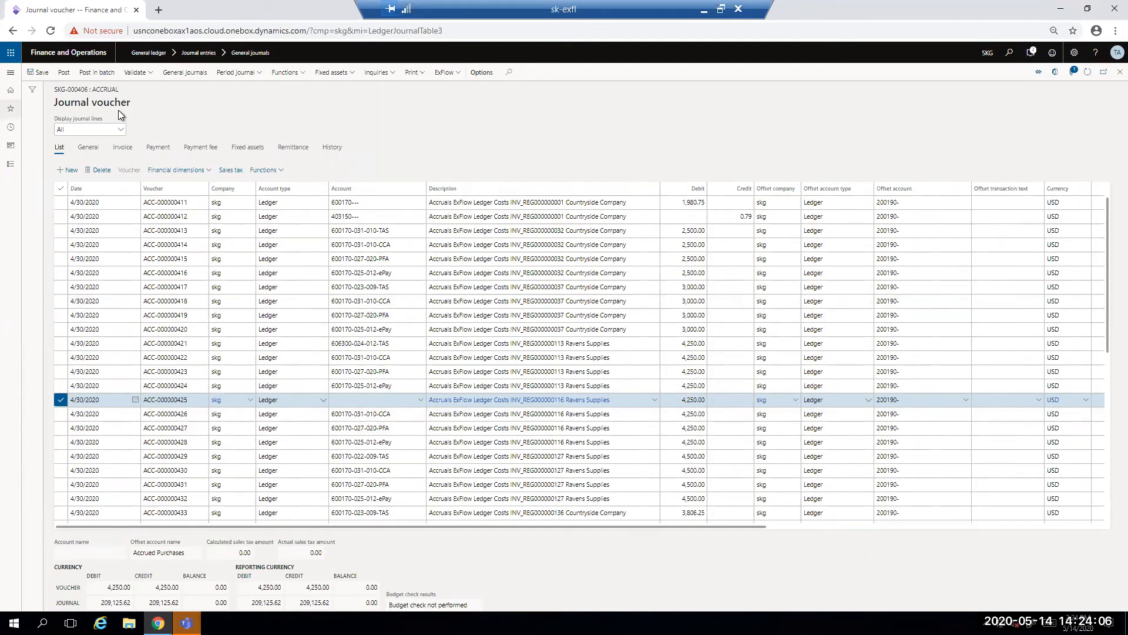
# Step: Open the General ledger audit trail, show the voucher transactions of the latest ledger journal and select its vendor balance line
pyautogui.click(11, 73)
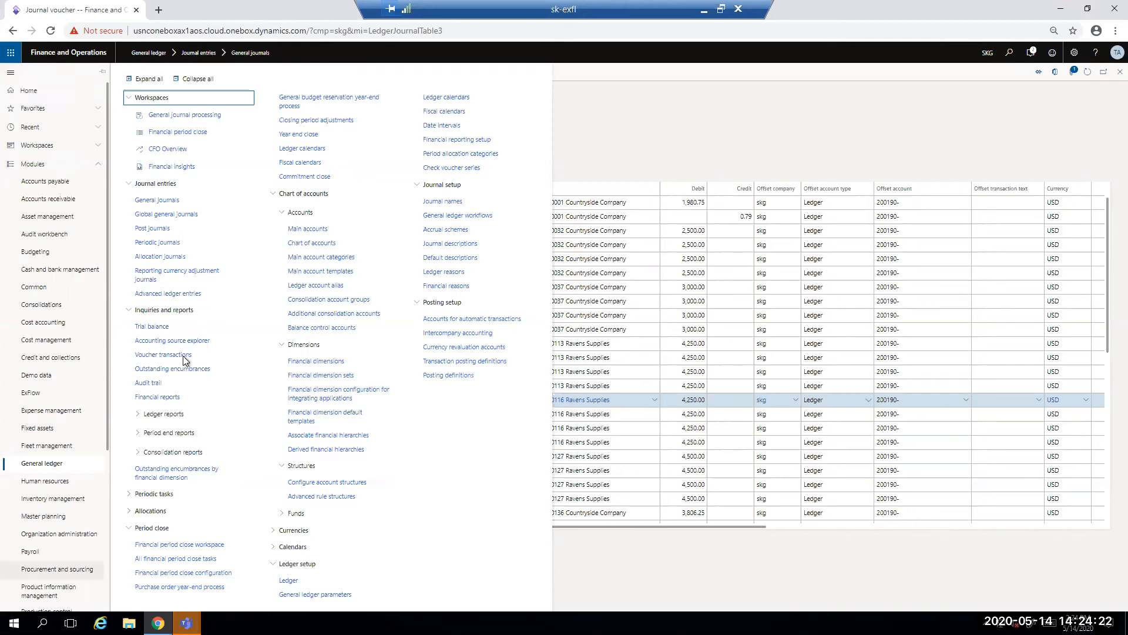
pyautogui.click(150, 386)
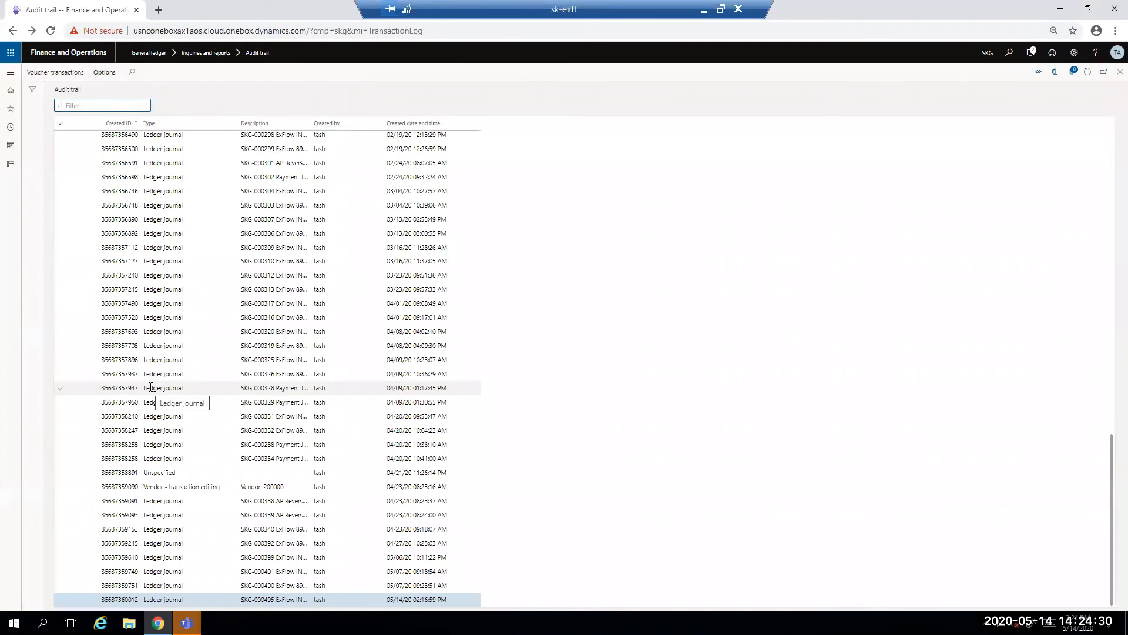
pyautogui.click(50, 77)
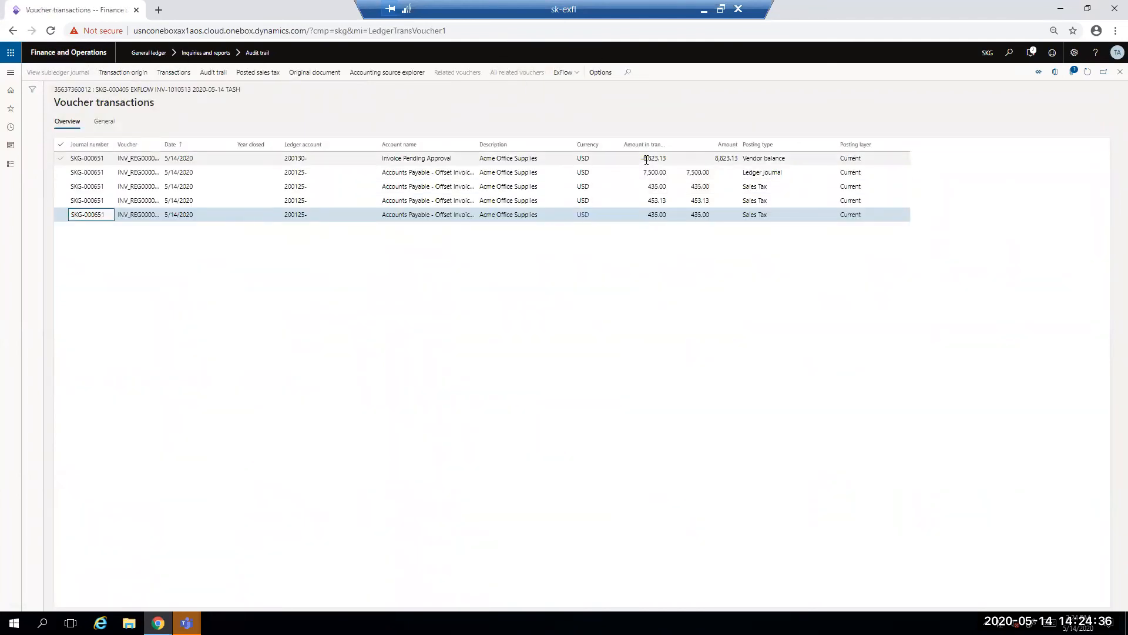
pyautogui.click(646, 160)
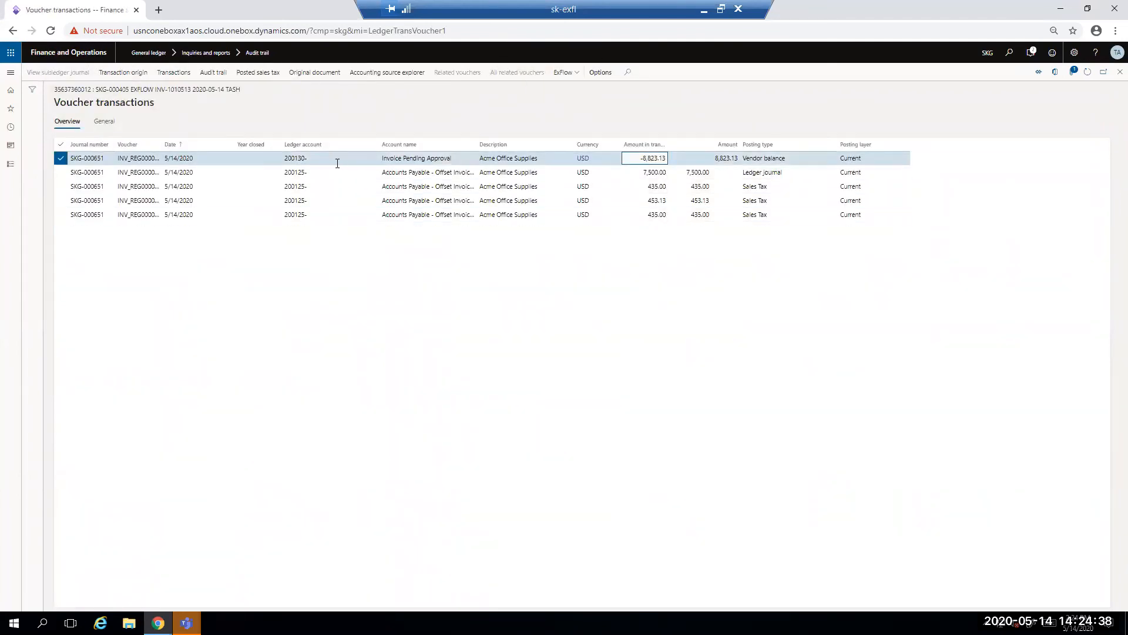
# Step: Open the ExFlow document for the vendor balance line and turn on the side-by-side invoice view
pyautogui.click(565, 75)
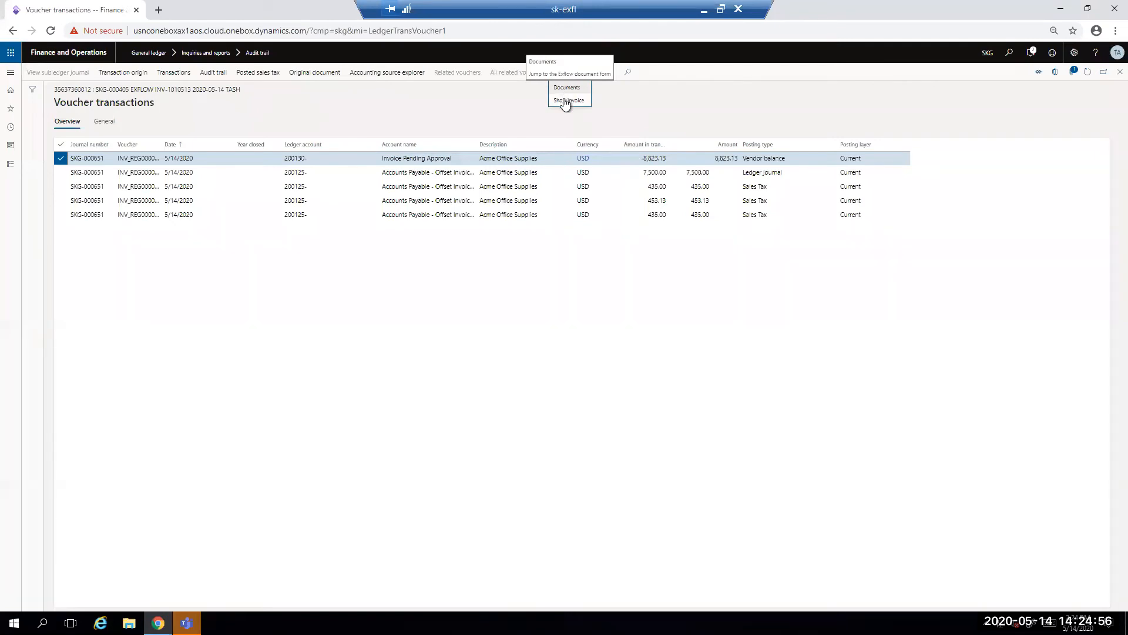
pyautogui.click(565, 102)
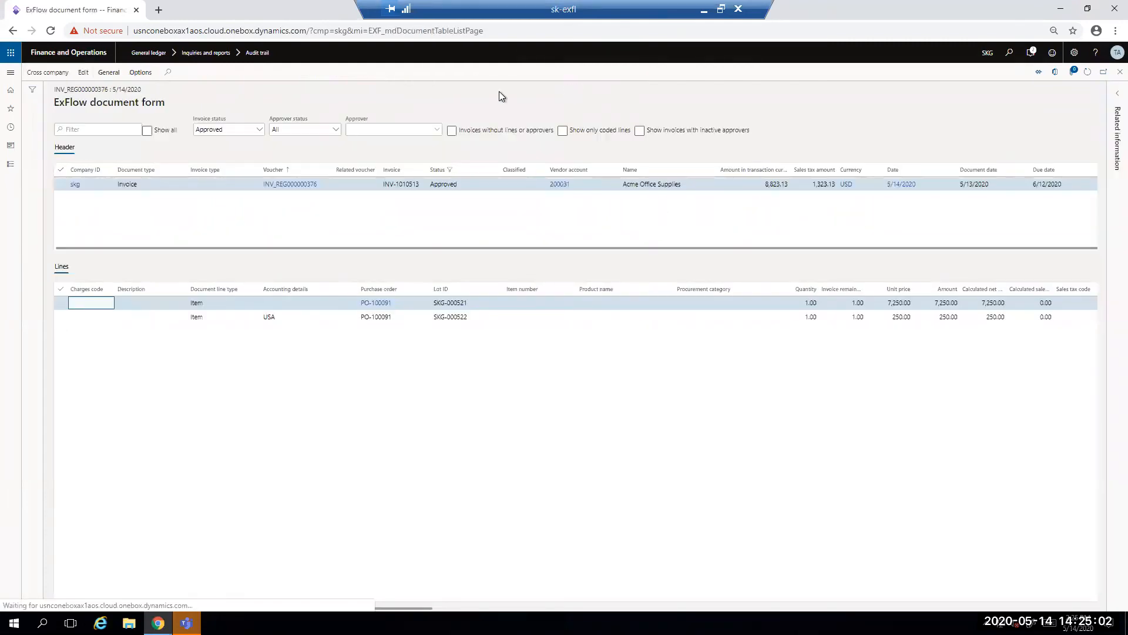
pyautogui.click(109, 72)
pyautogui.click(90, 111)
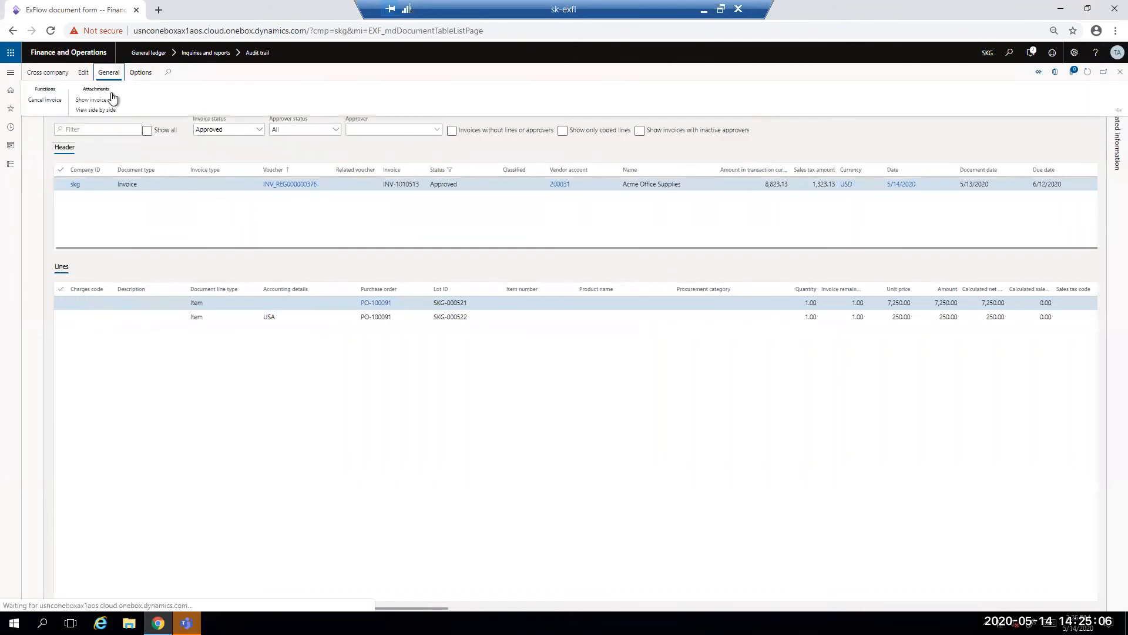
pyautogui.click(94, 110)
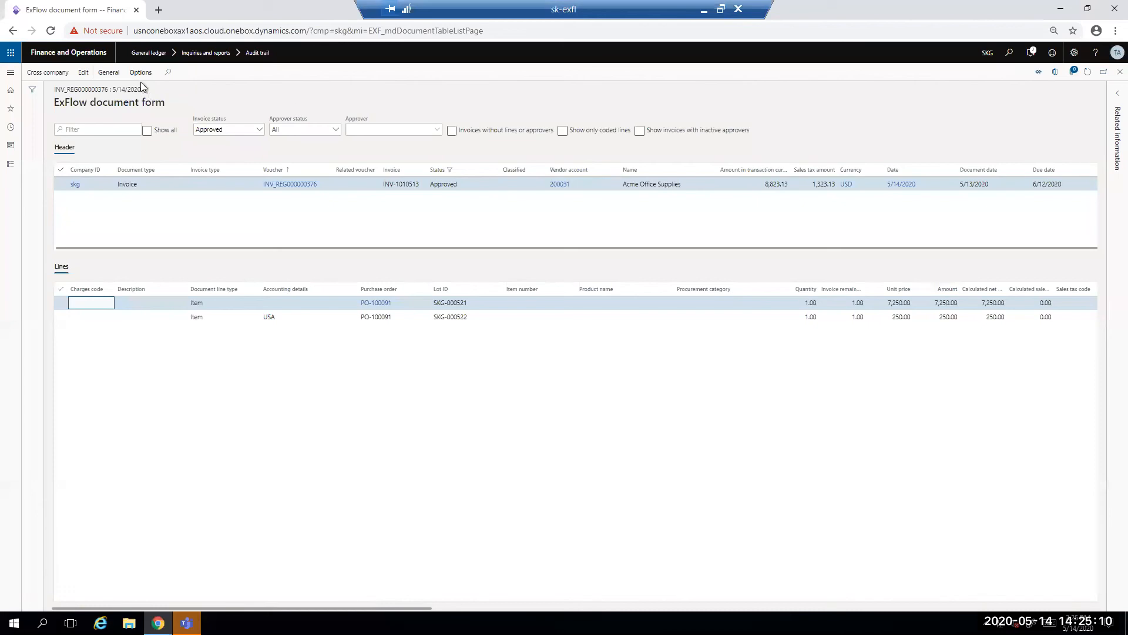
pyautogui.click(109, 73)
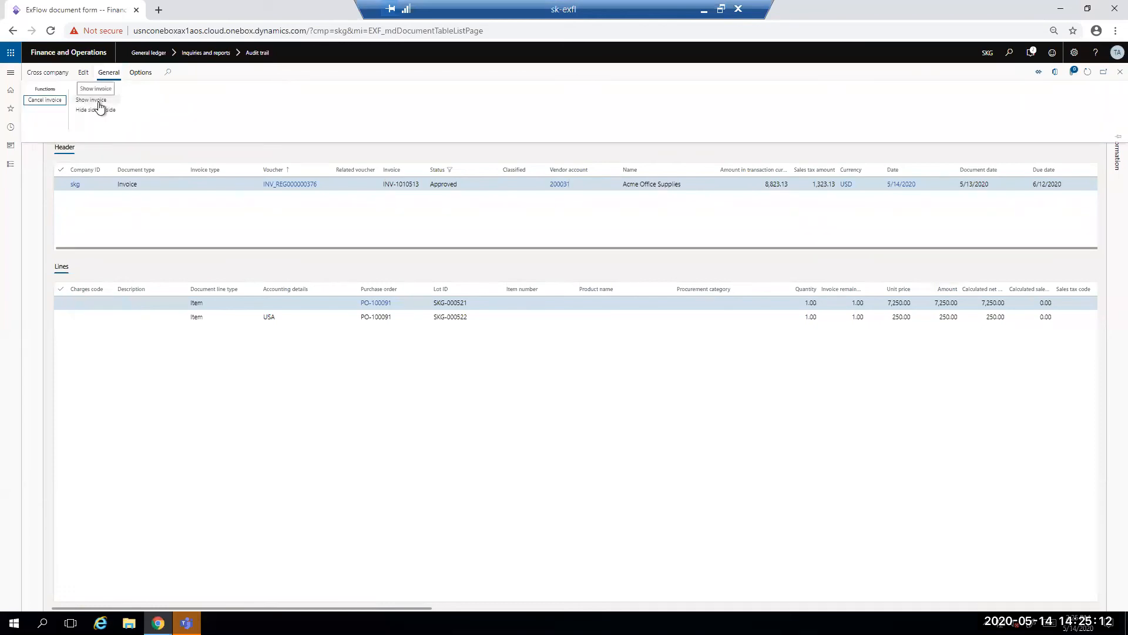
# Step: Examine the document lines' match status, flow status and approvers, and minimize the remote session to reach Kofax ReadSoft Online
pyautogui.click(628, 507)
pyautogui.click(515, 609)
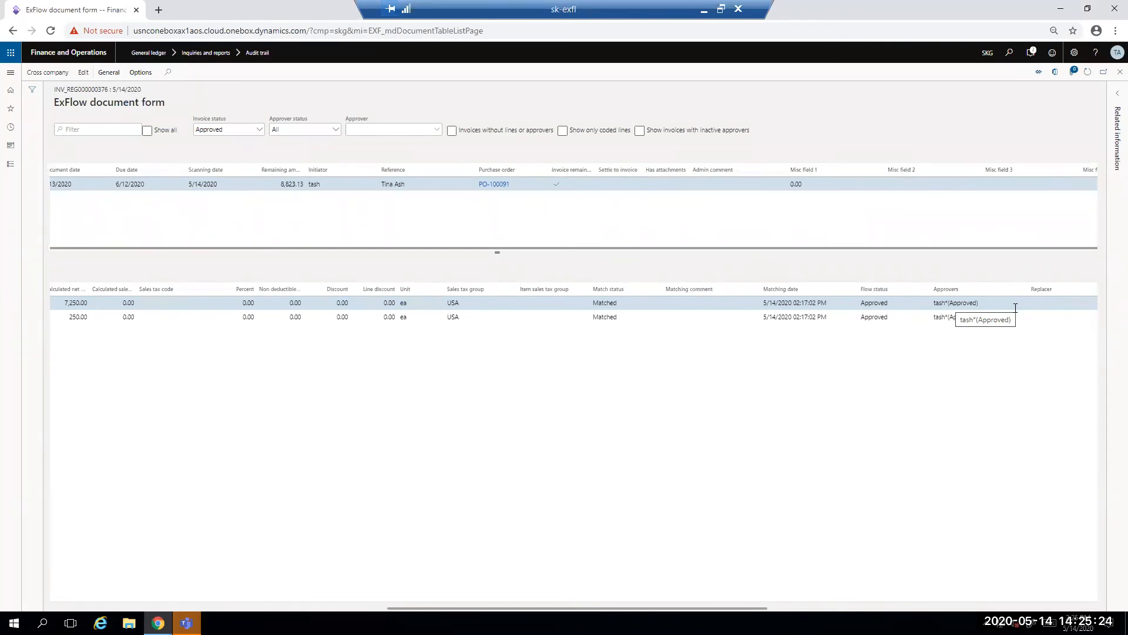
pyautogui.click(704, 9)
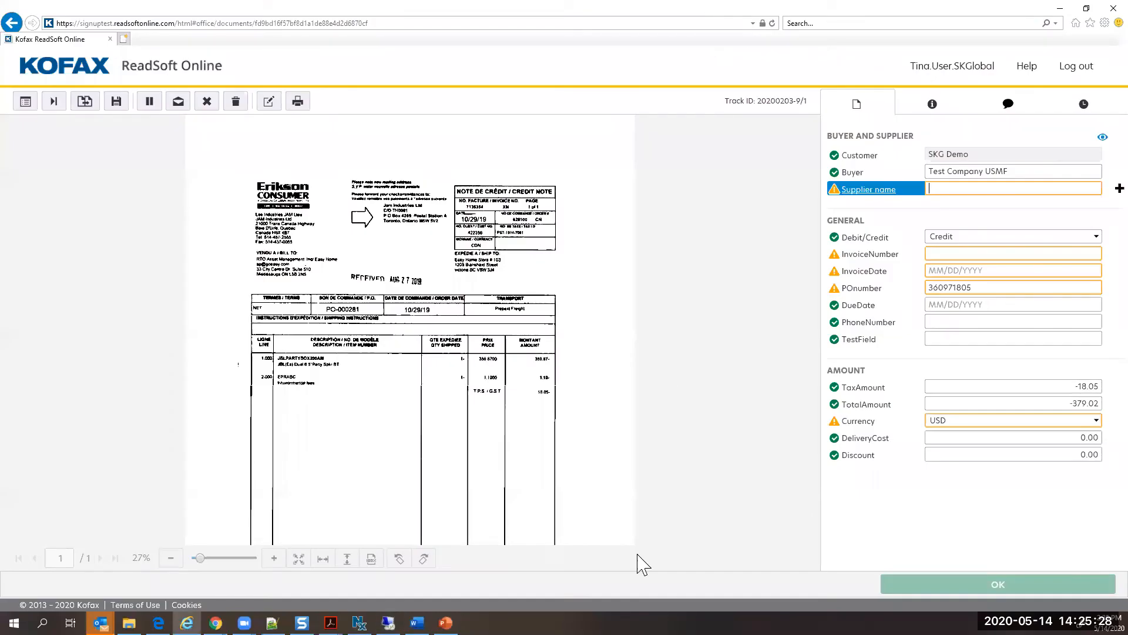
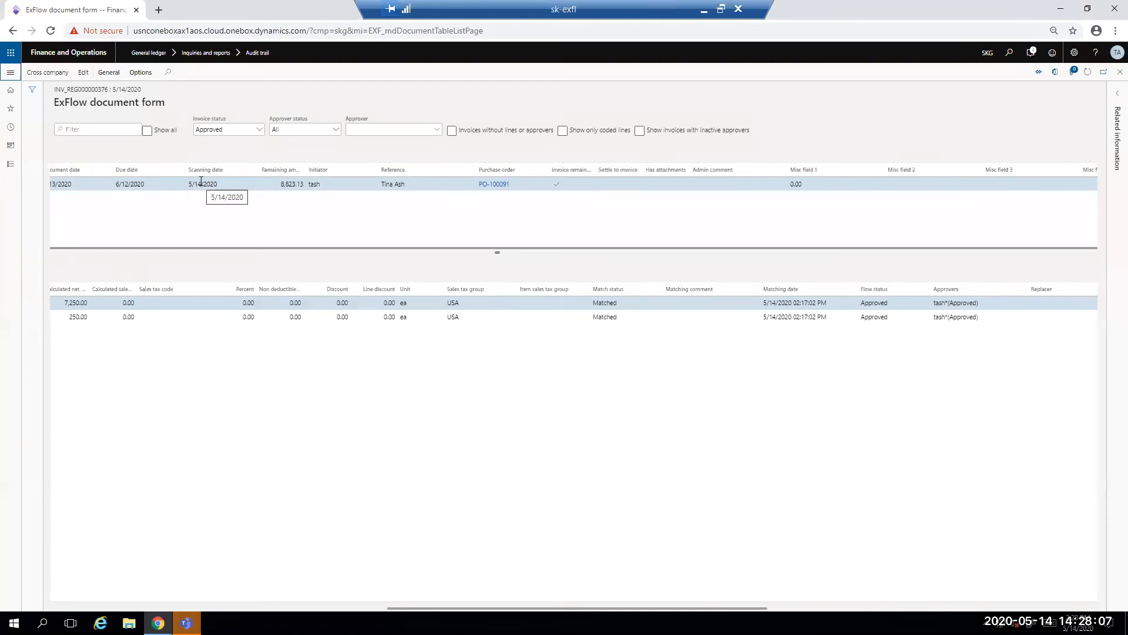
# Step: Open the ExFlow import form for all invoices and open the last Acme Office Supplies invoice for editing
pyautogui.click(10, 74)
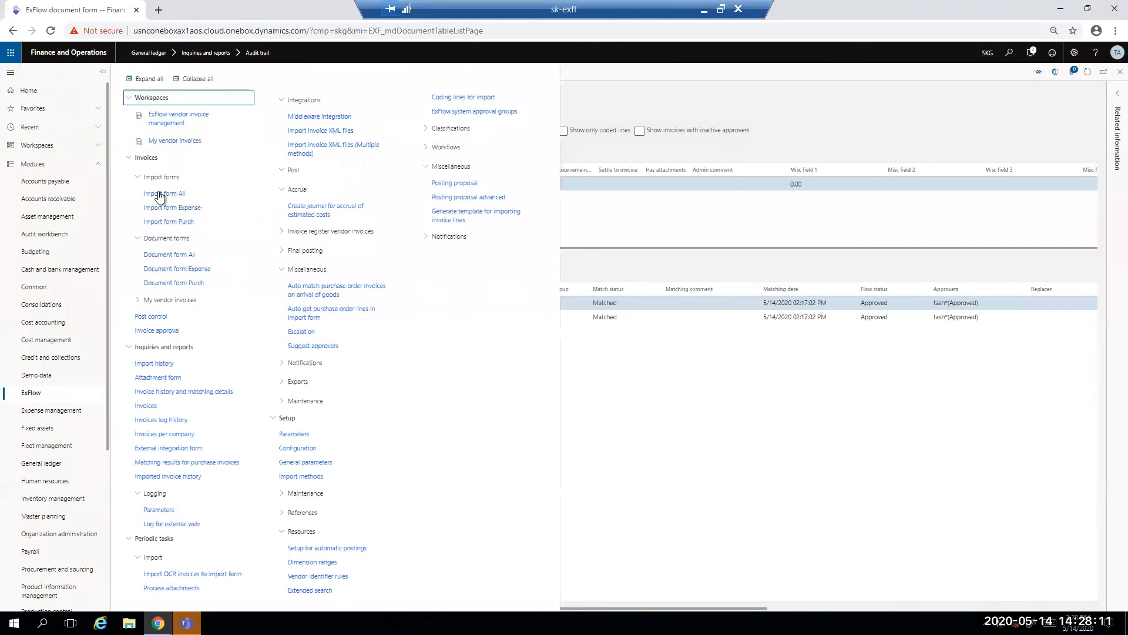
pyautogui.click(159, 195)
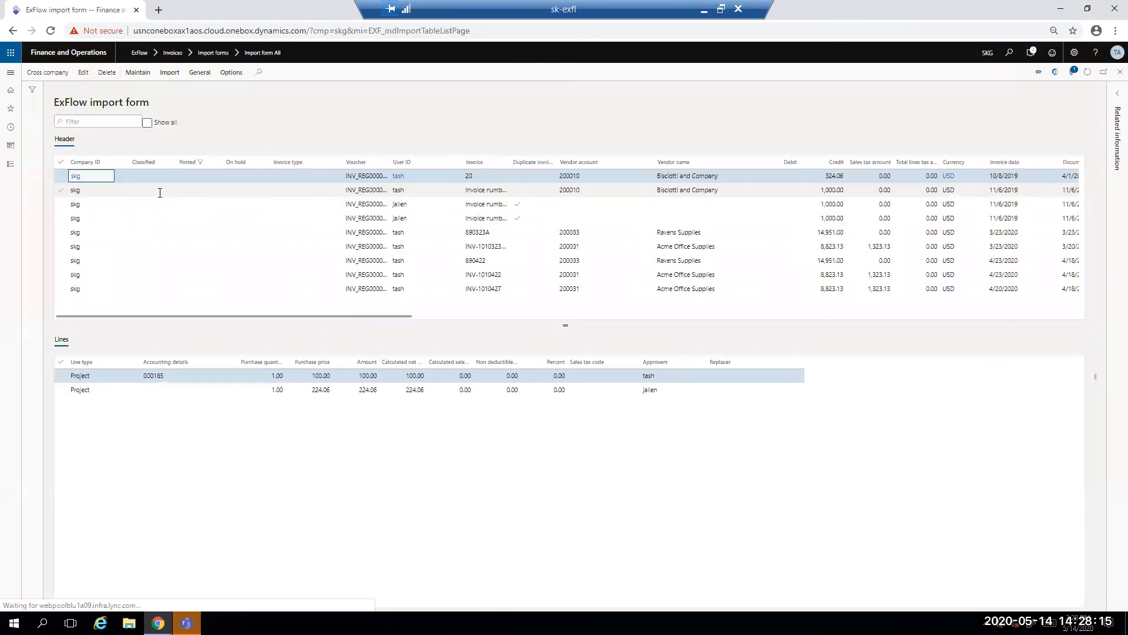
pyautogui.click(659, 290)
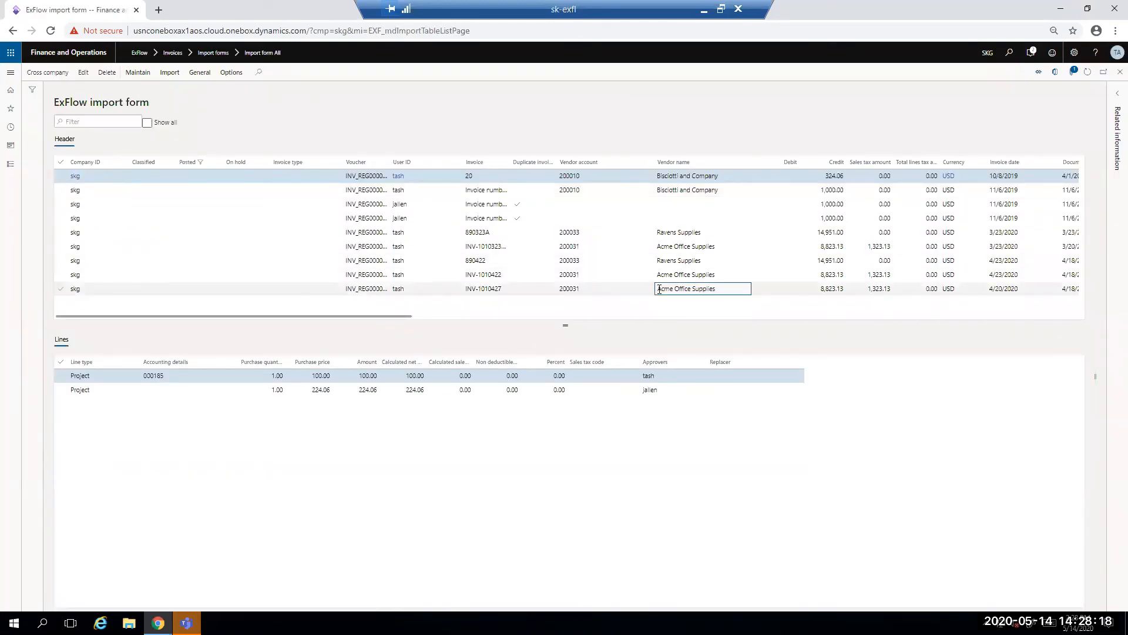
pyautogui.click(76, 73)
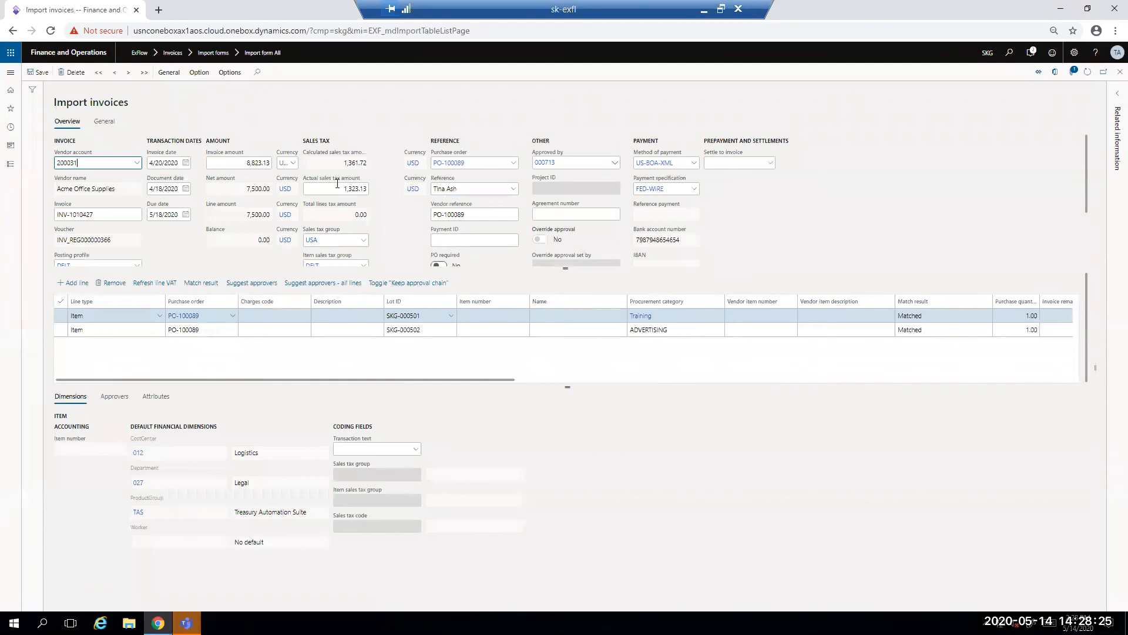
# Step: Set the invoice's sales tax group to CALA-USE and select its actual sales tax amount for inspection
pyautogui.click(362, 240)
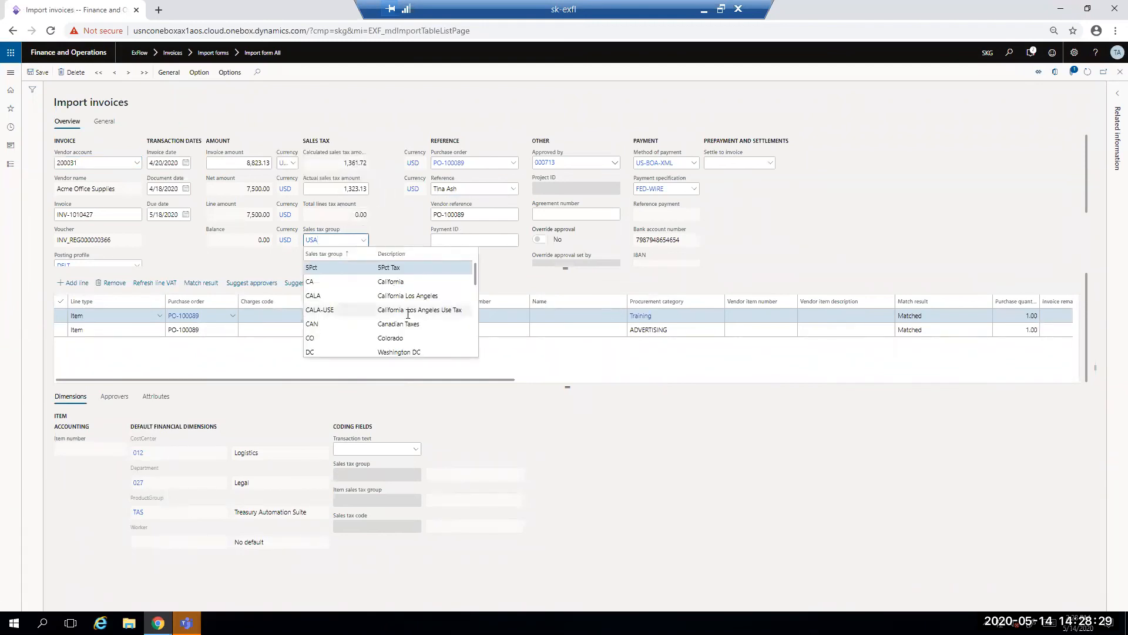
pyautogui.scroll(-2, 407, 314)
pyautogui.scroll(-2, 406, 314)
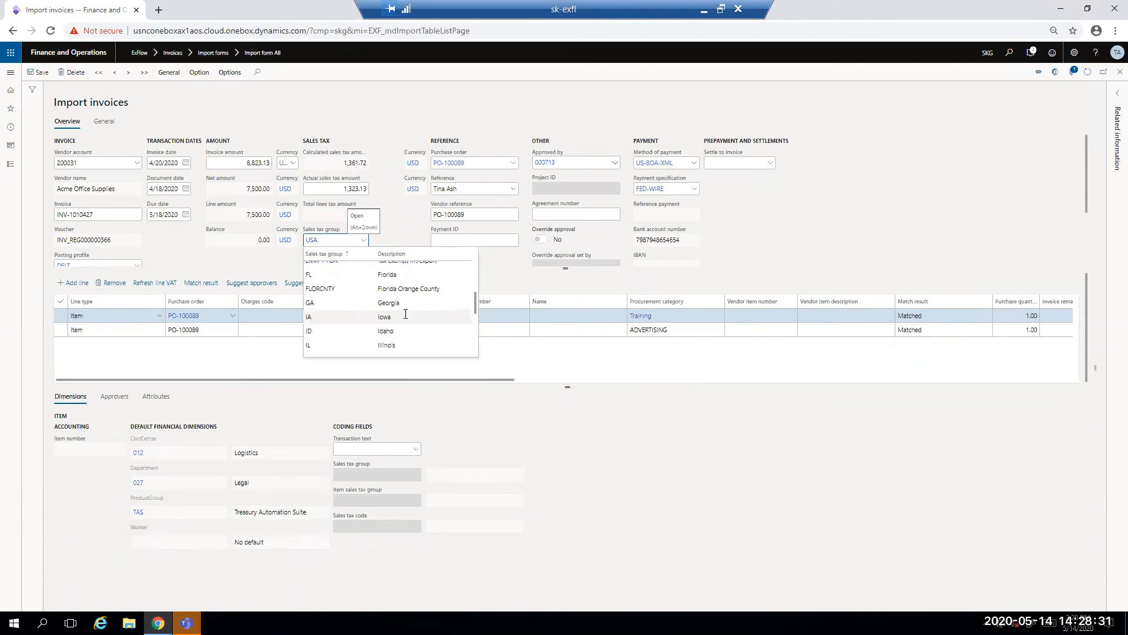
pyautogui.scroll(4, 400, 311)
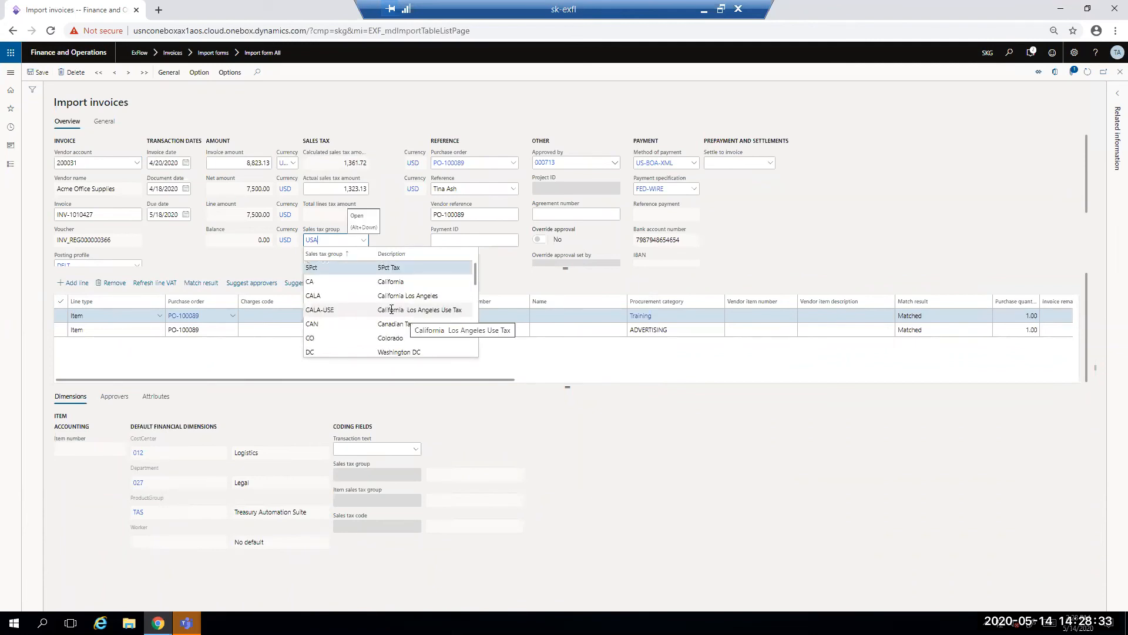
pyautogui.click(392, 309)
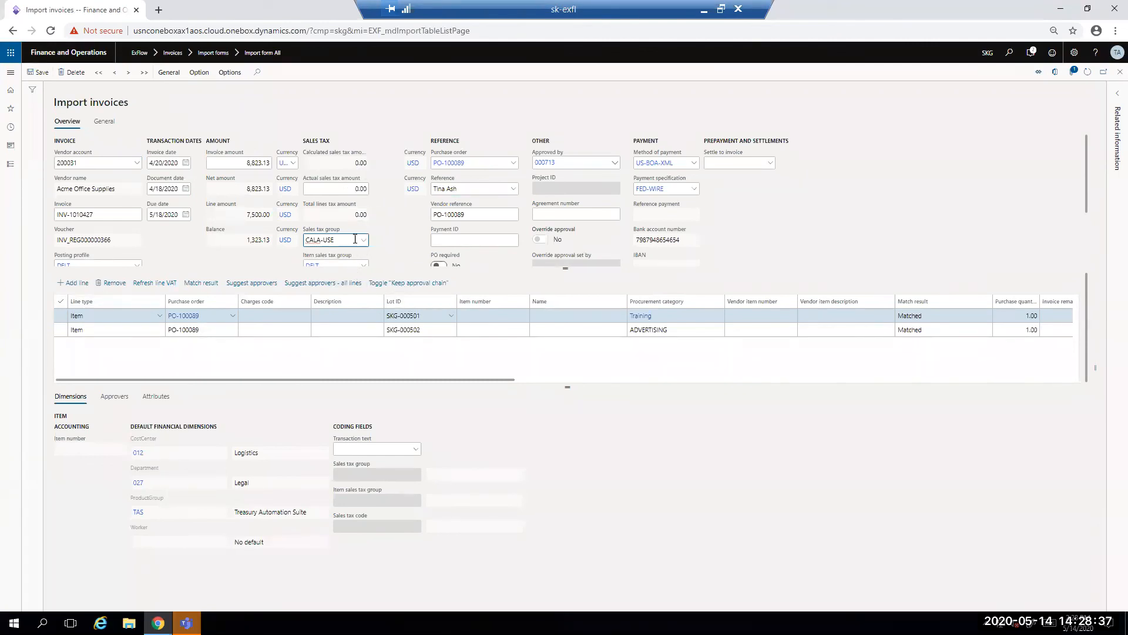
pyautogui.click(351, 188)
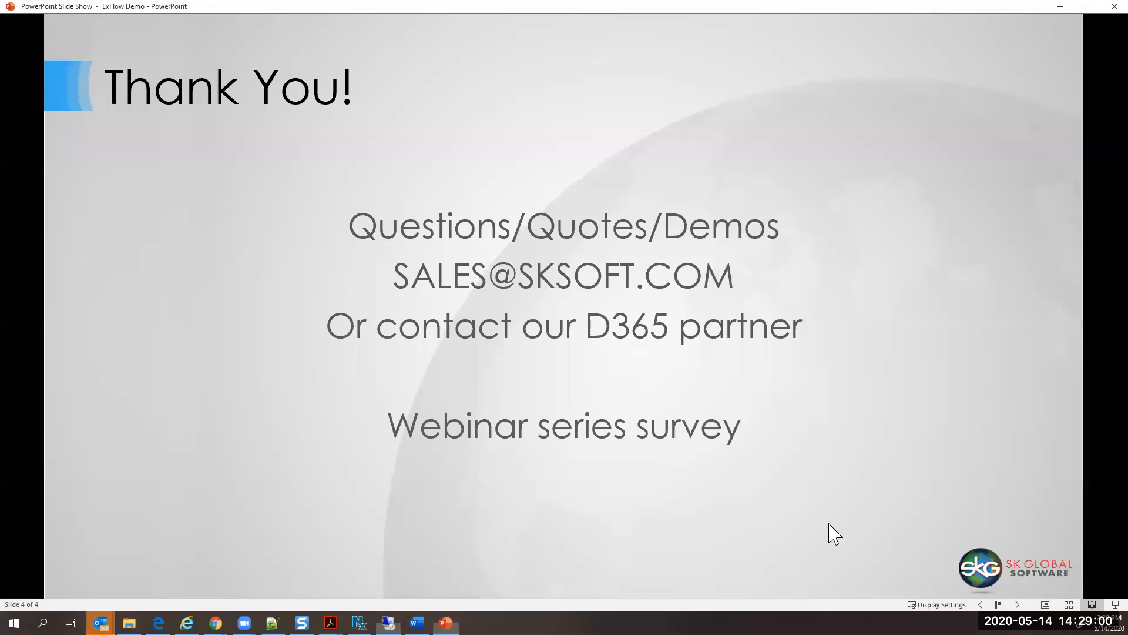
# Step: Switch from the remote session to Kofax ReadSoft Online and select the Discount field of the scanned credit note
pyautogui.click(704, 9)
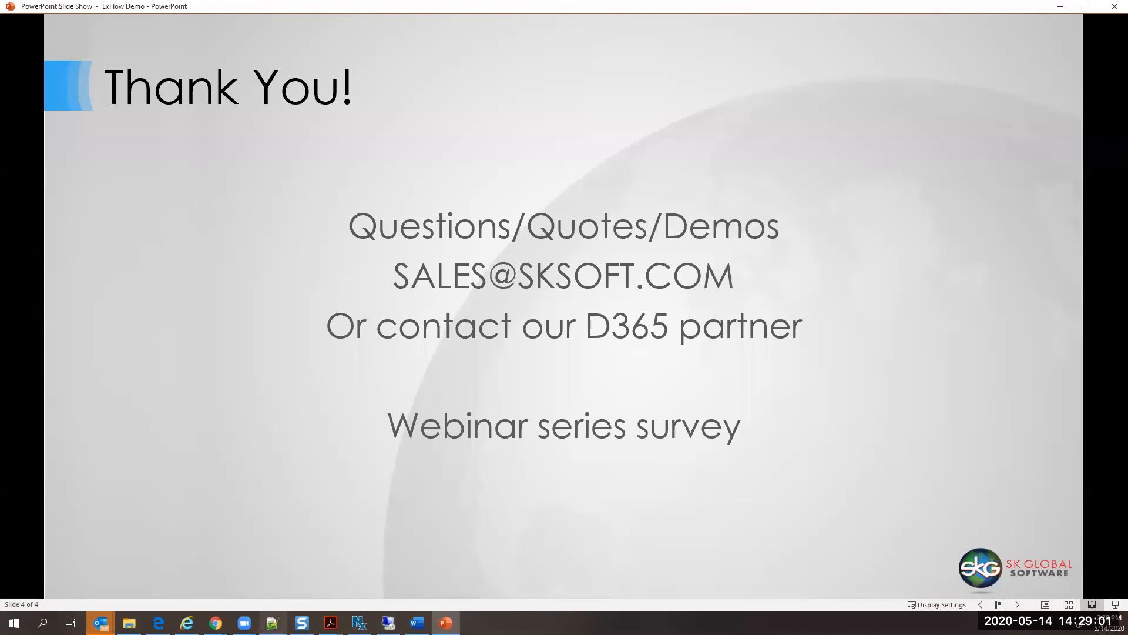
pyautogui.moveTo(187, 622)
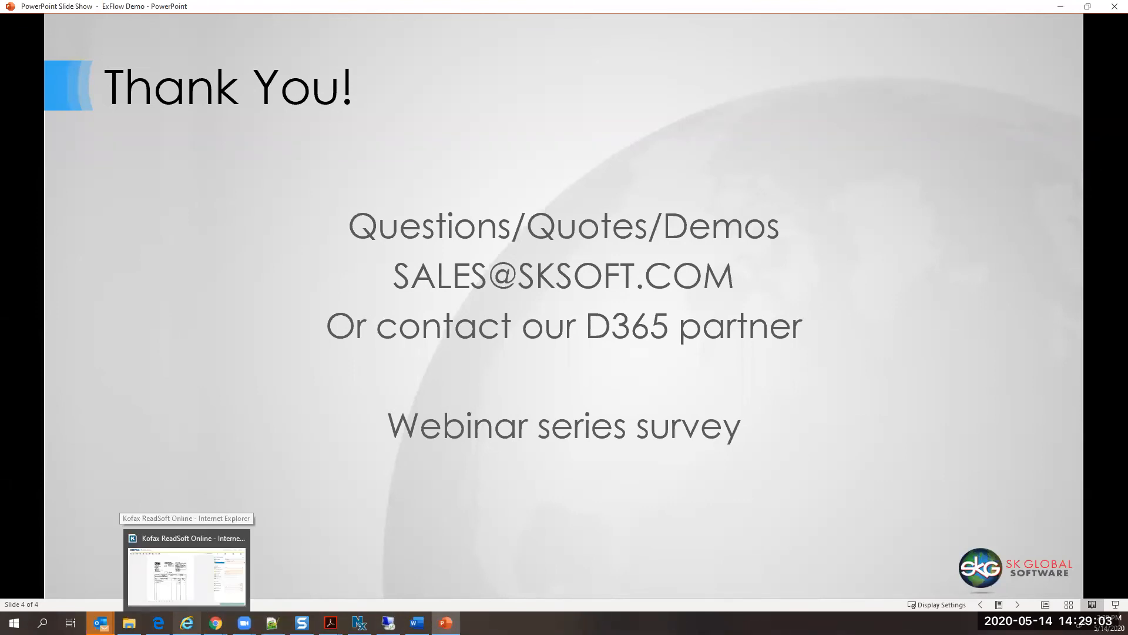
pyautogui.click(222, 592)
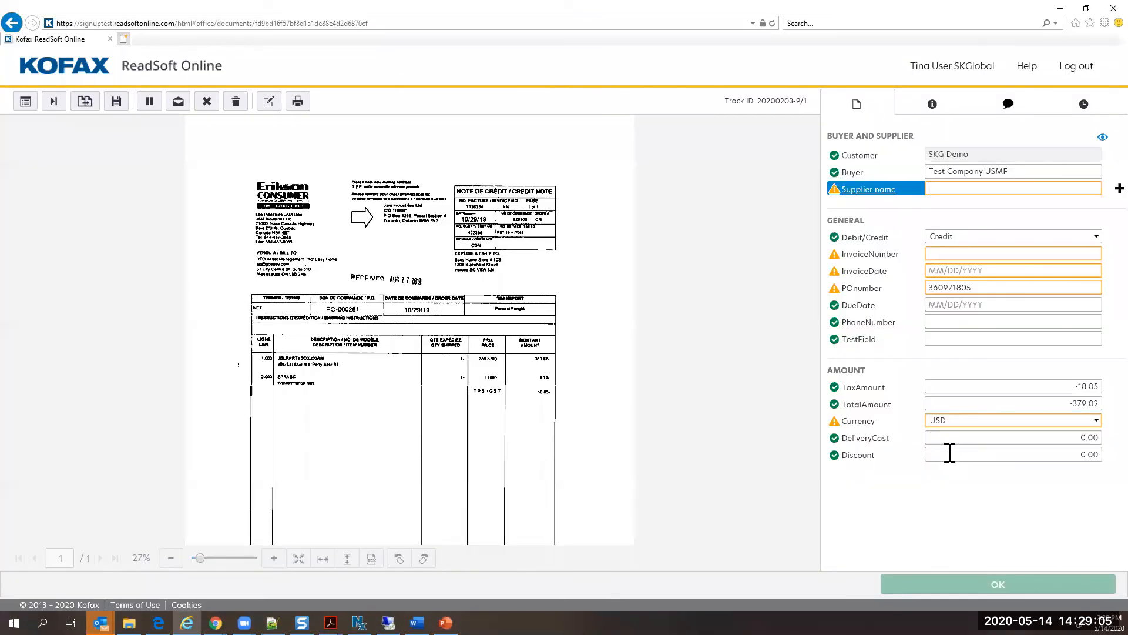
pyautogui.click(950, 456)
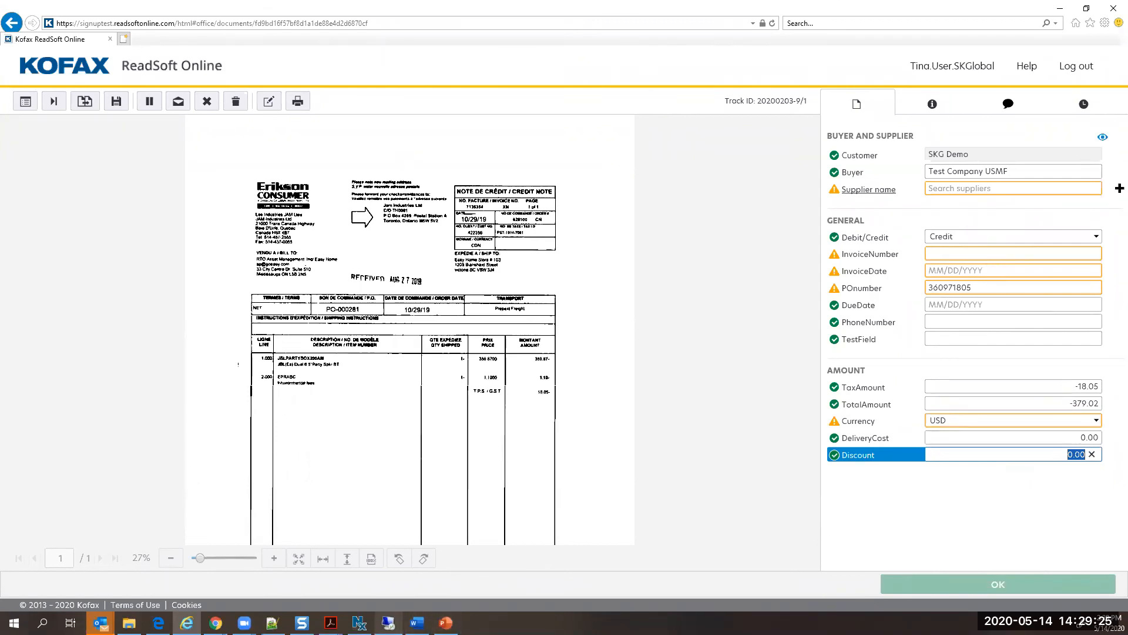
# Step: Return to the remote session, check the import invoice's header fields and open the ExFlow My vendor invoices workspace
pyautogui.click(389, 623)
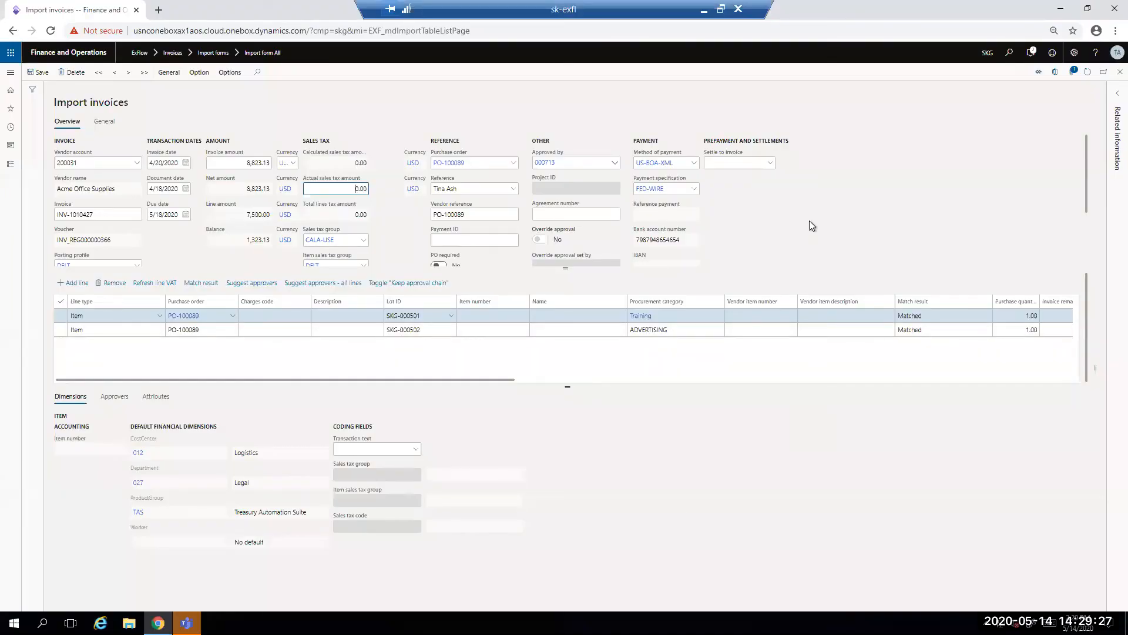
pyautogui.scroll(-1, 813, 213)
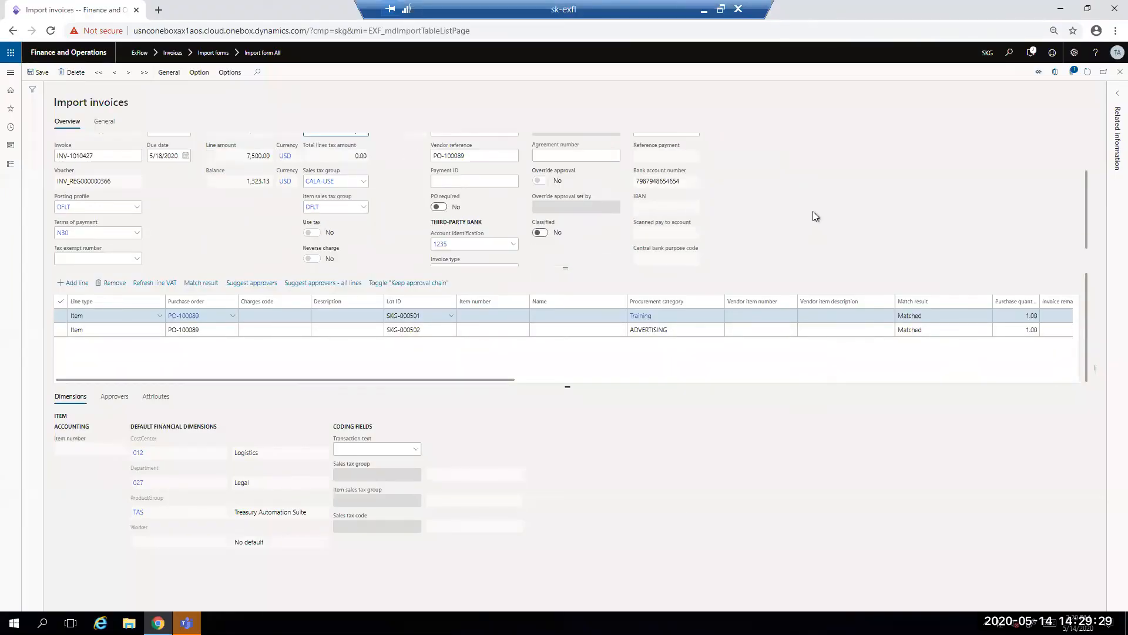
pyautogui.scroll(2, 813, 214)
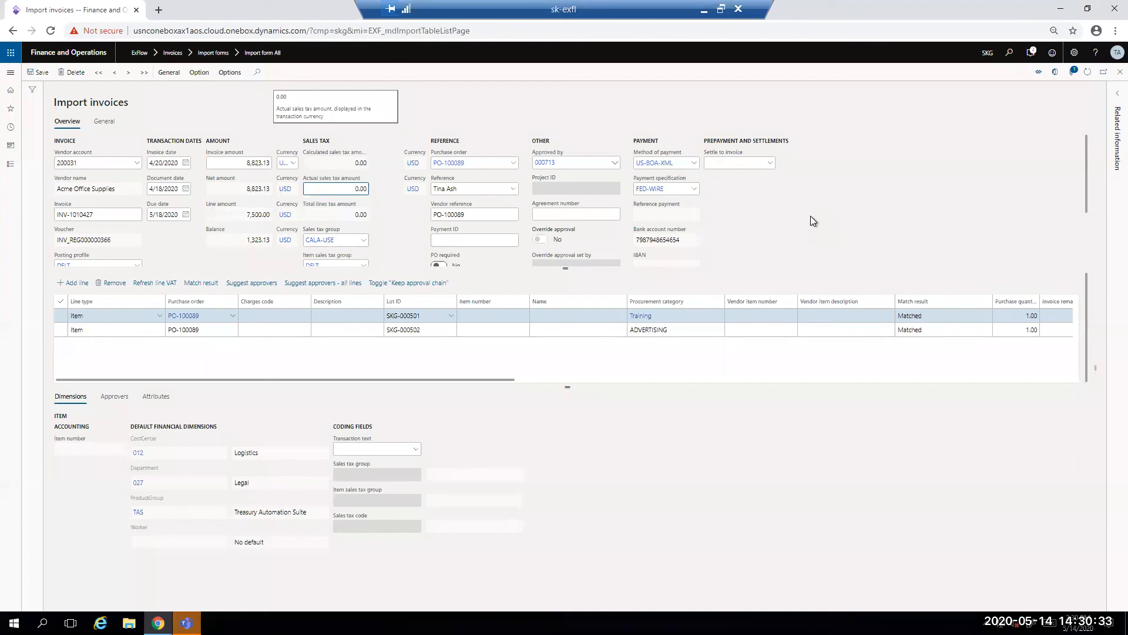
pyautogui.click(11, 73)
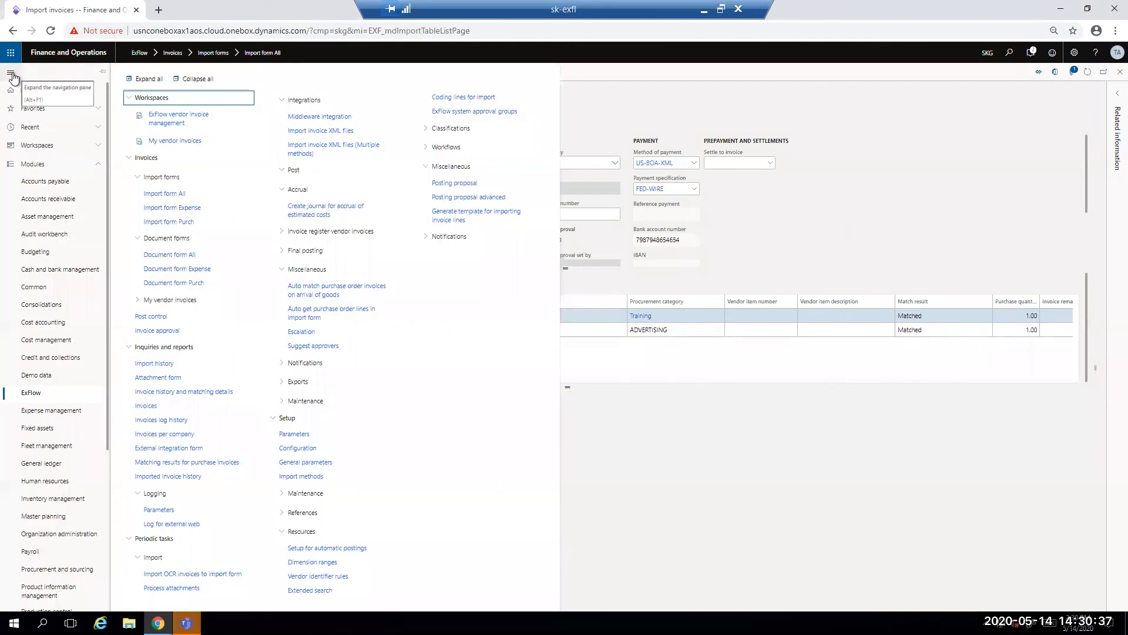
pyautogui.click(190, 141)
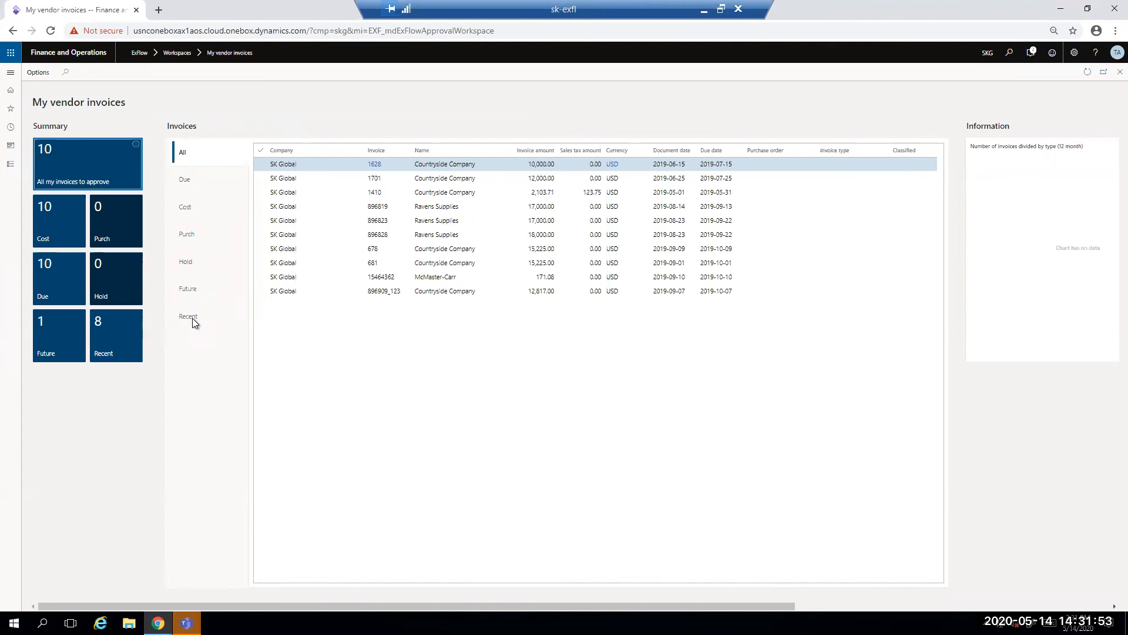
# Step: Minimize the remote session and switch to the closing slide in PowerPoint
pyautogui.click(702, 10)
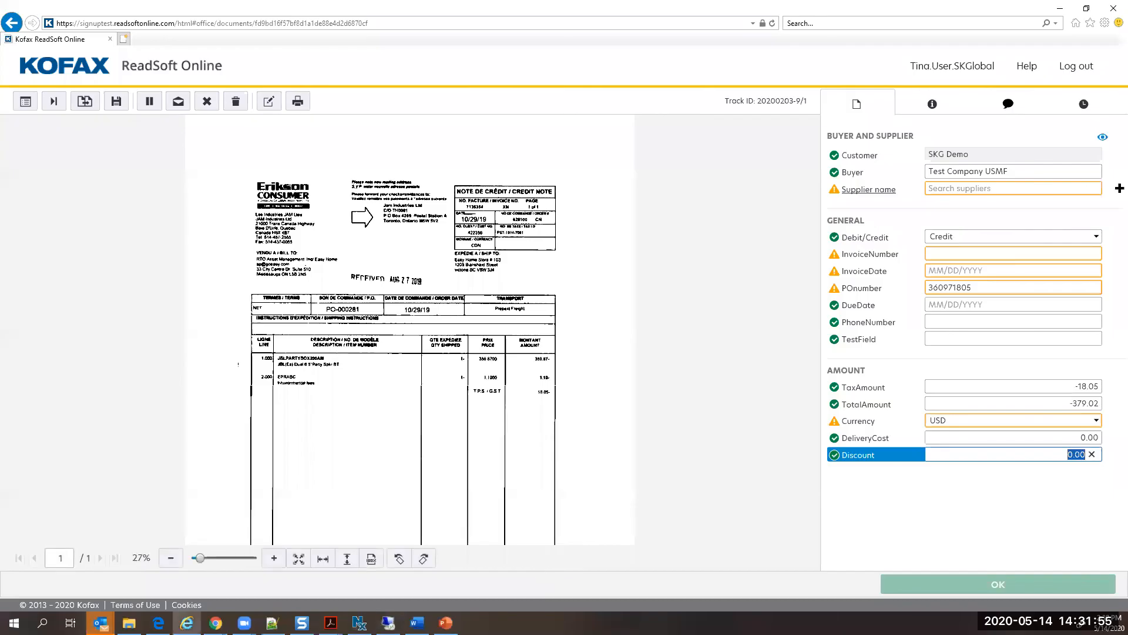
pyautogui.click(446, 623)
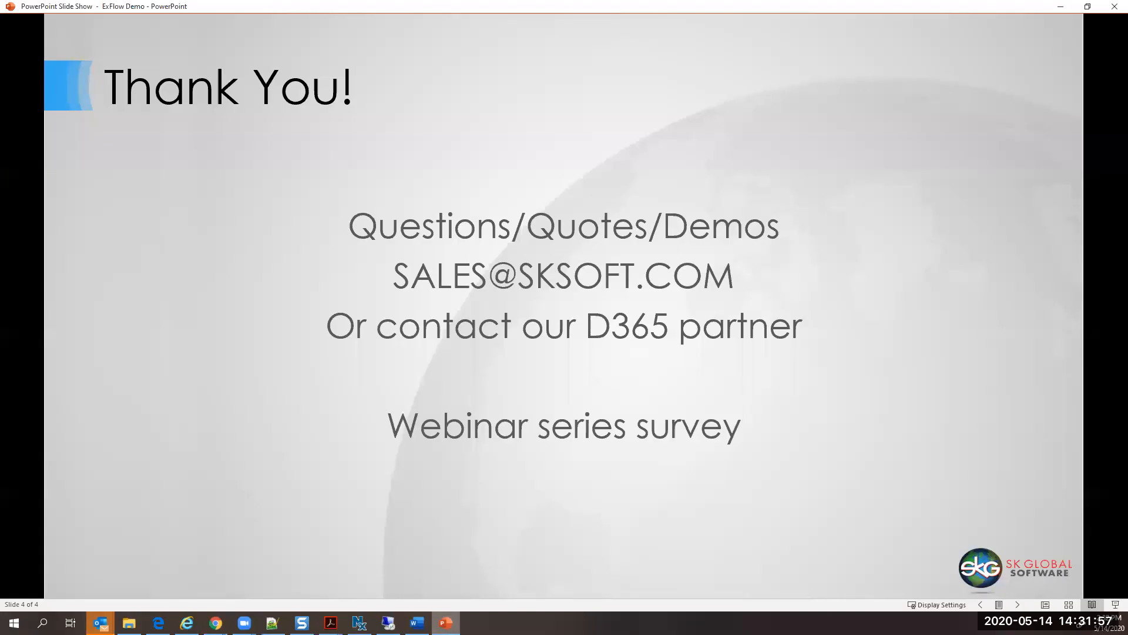